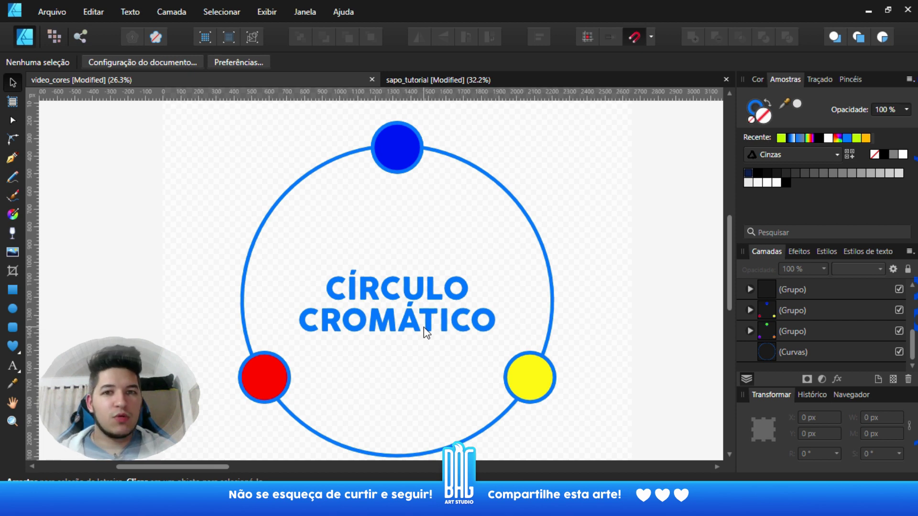
# Rotate the stacked group of secondary-colour circles to -60° so purple, green and orange sit between the primary circles
pyautogui.scroll(-2, 443, 267)
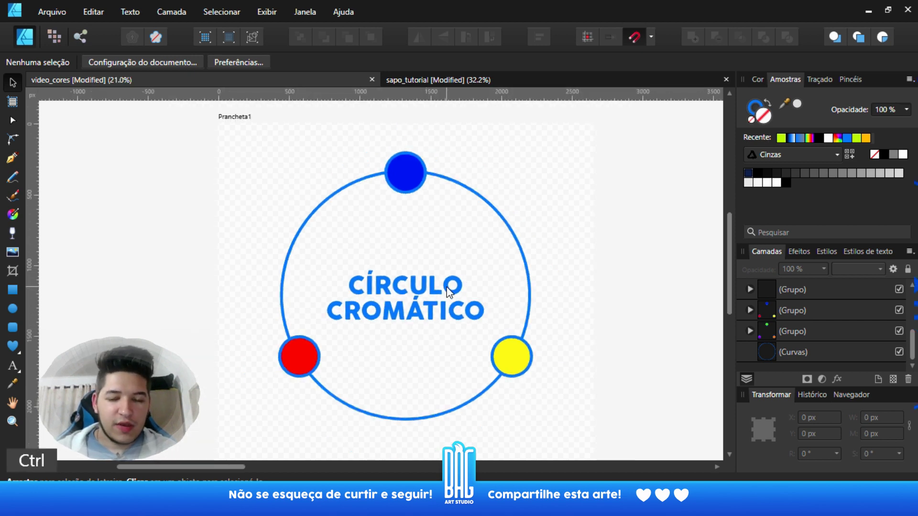
pyautogui.scroll(2, 444, 309)
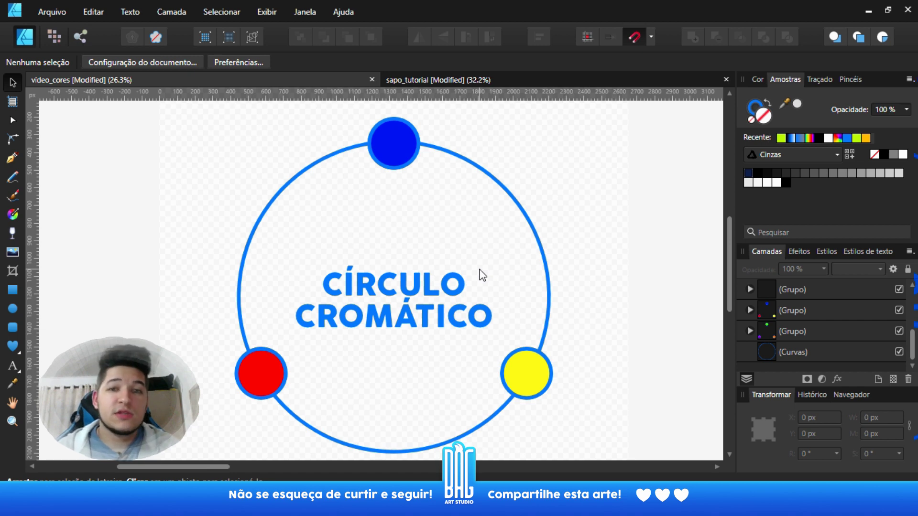
pyautogui.click(387, 141)
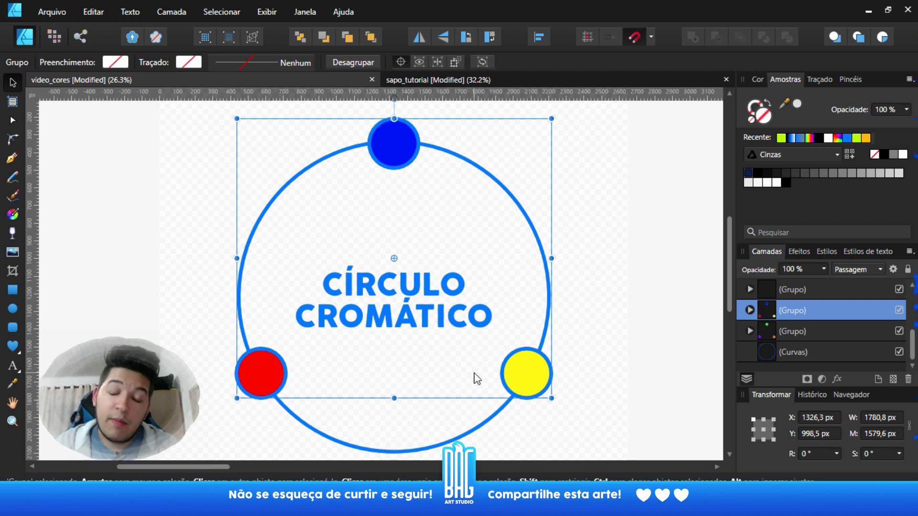
pyautogui.click(833, 335)
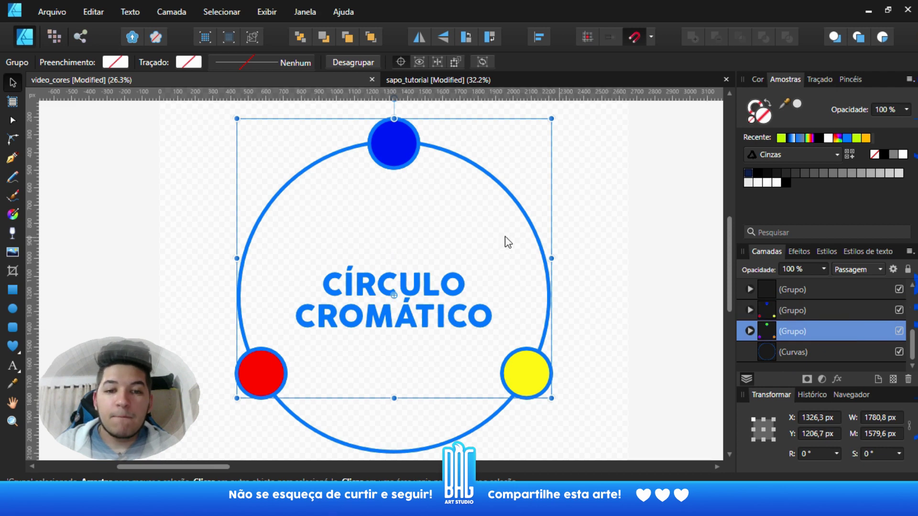
pyautogui.keyDown('ctrl'); pyautogui.scroll(-1, 477, 256); pyautogui.keyUp('ctrl')
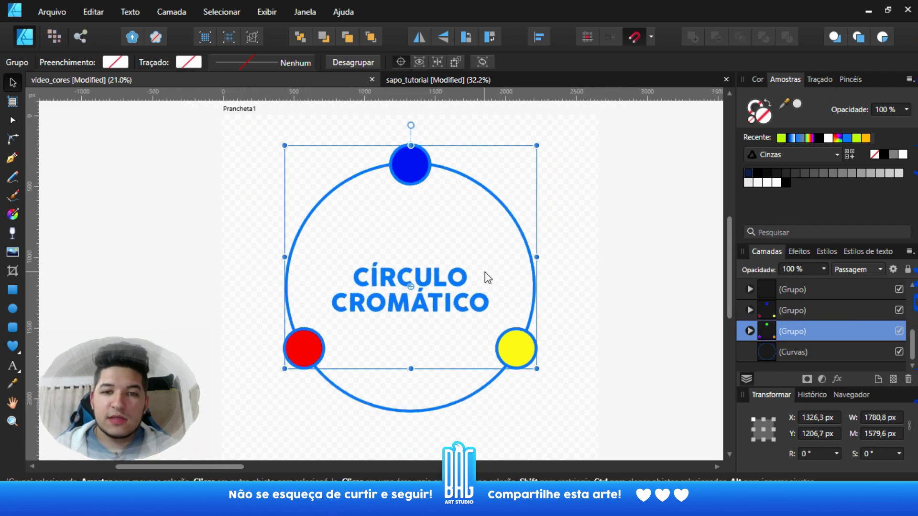
pyautogui.moveTo(543, 143); pyautogui.dragTo(627, 323)
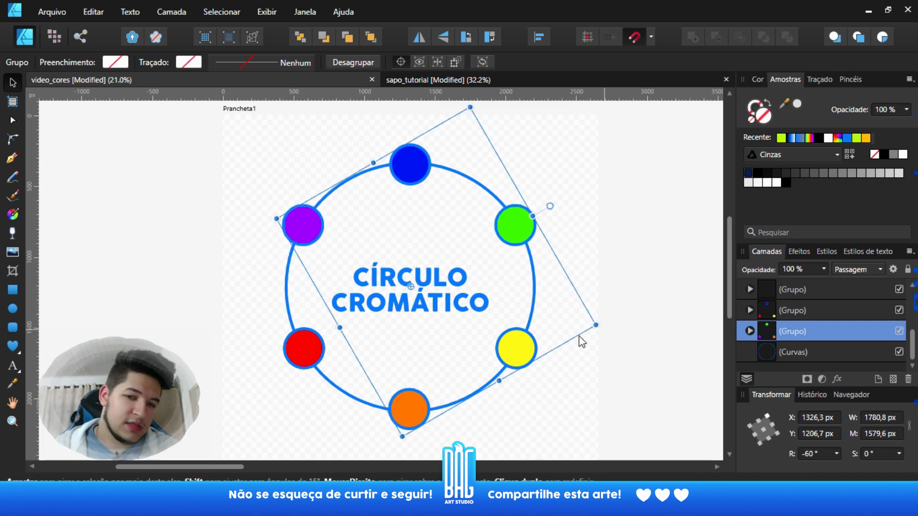
pyautogui.keyDown('ctrl'); pyautogui.scroll(1, 498, 323); pyautogui.keyUp('ctrl')
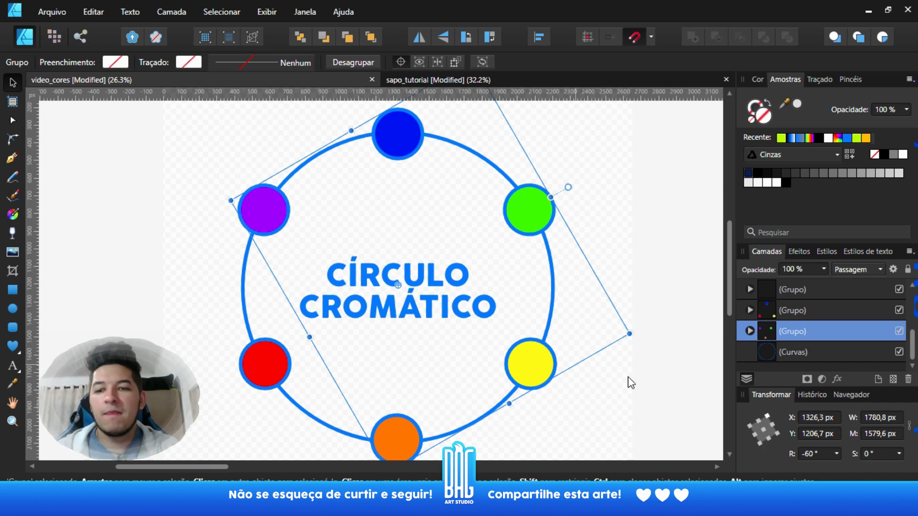
# Rotate the group of six tertiary-colour circles to 0° so they fill the gaps around the chromatic circle, and deselect it
pyautogui.click(812, 290)
pyautogui.moveTo(825, 272); pyautogui.dragTo(916, 324)
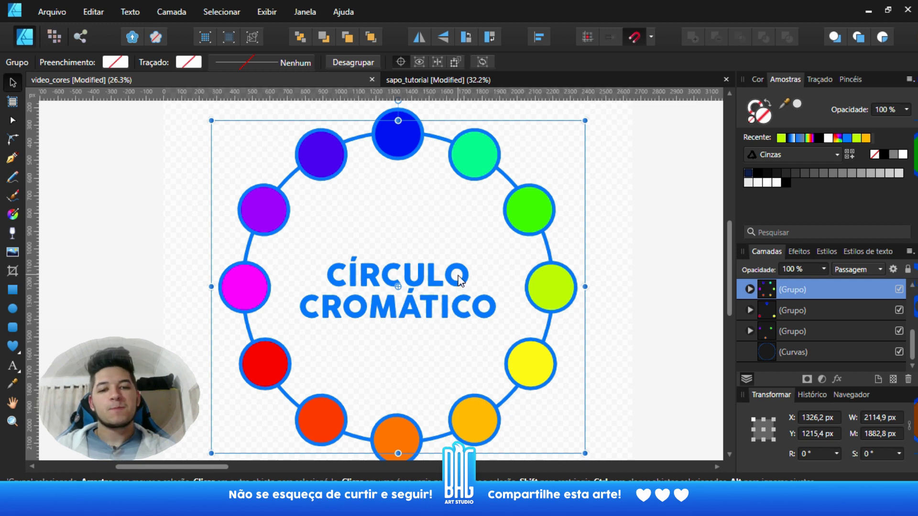
pyautogui.click(653, 286)
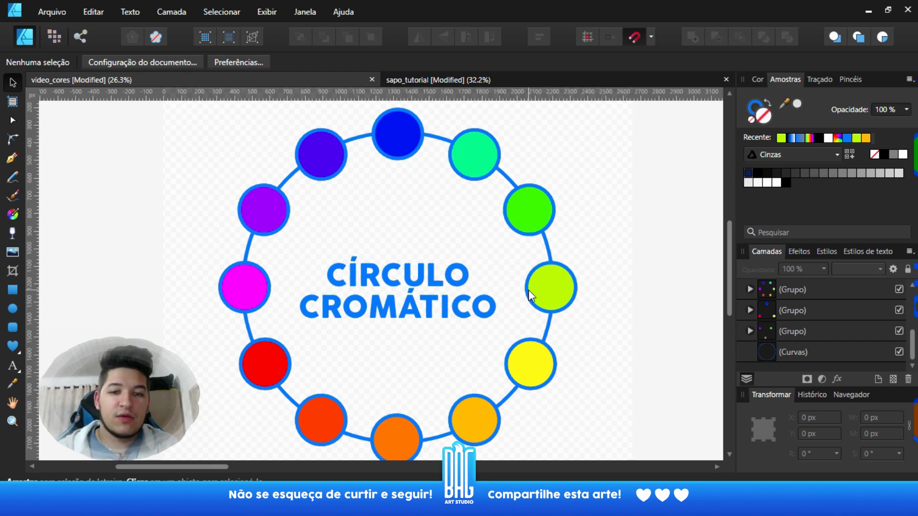
# Examine the indigo and blue circles up close, and compare them with their neighbours on the chromatic circle
pyautogui.keyDown('ctrl'); pyautogui.scroll(4, 366, 139); pyautogui.keyUp('ctrl')
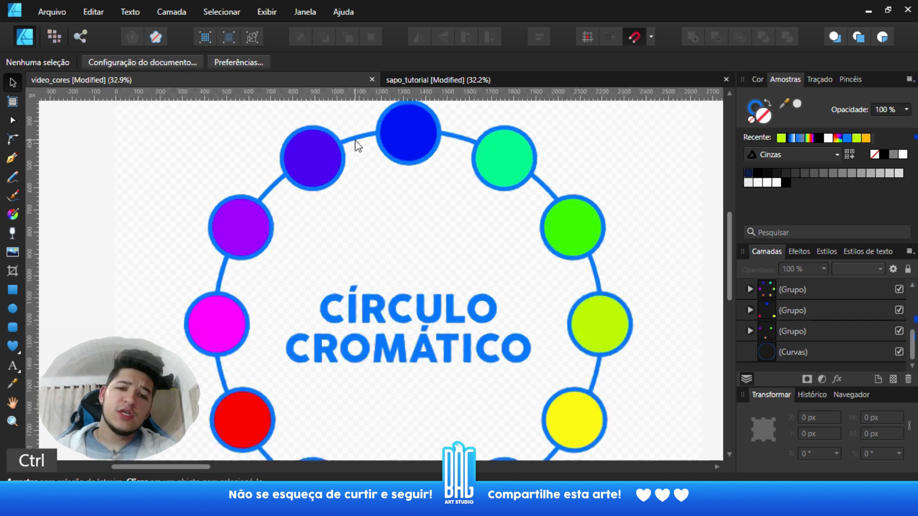
pyautogui.keyDown('ctrl'); pyautogui.scroll(2, 364, 213); pyautogui.keyUp('ctrl')
pyautogui.keyDown('ctrl'); pyautogui.scroll(5, 367, 213); pyautogui.keyUp('ctrl')
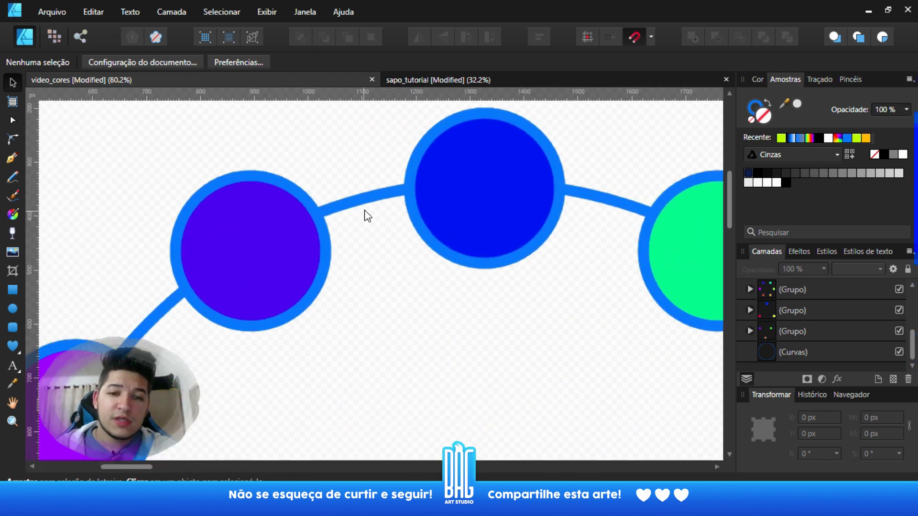
pyautogui.click(266, 256)
pyautogui.click(505, 184)
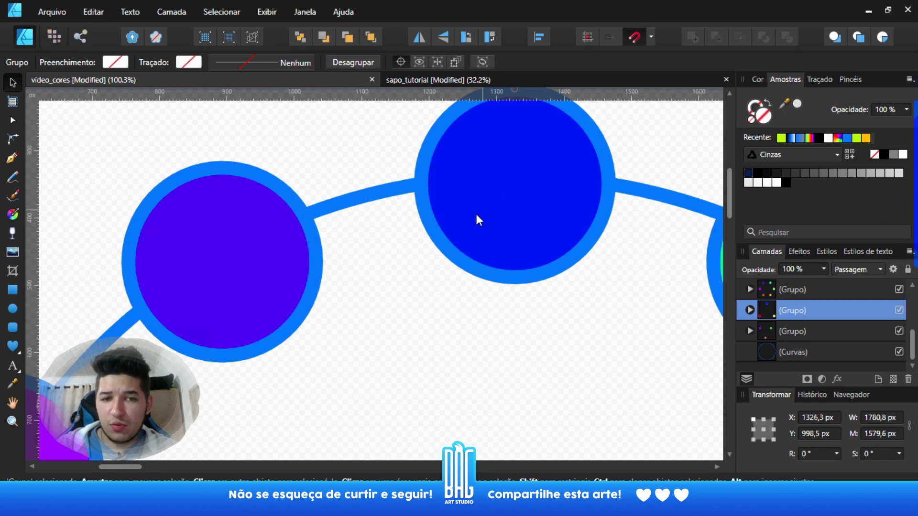
pyautogui.scroll(1, 405, 273)
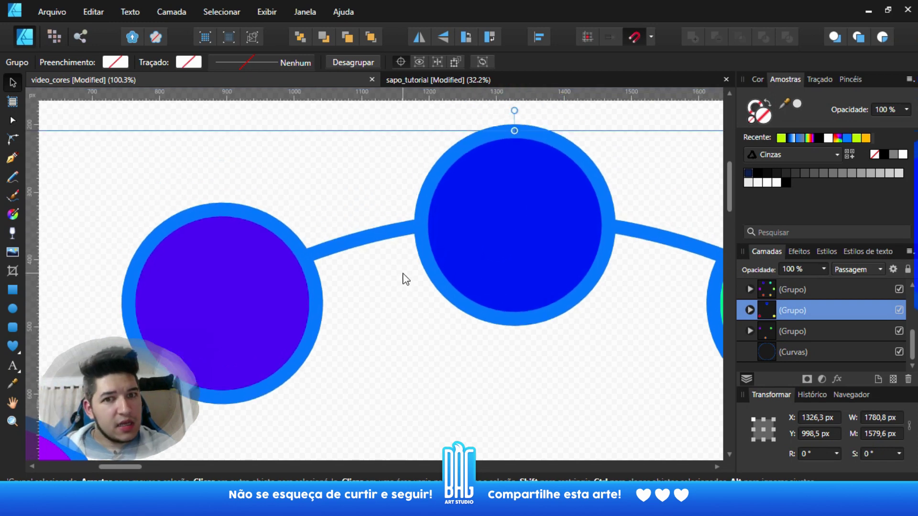
pyautogui.keyDown('ctrl'); pyautogui.scroll(-3, 406, 279); pyautogui.keyUp('ctrl')
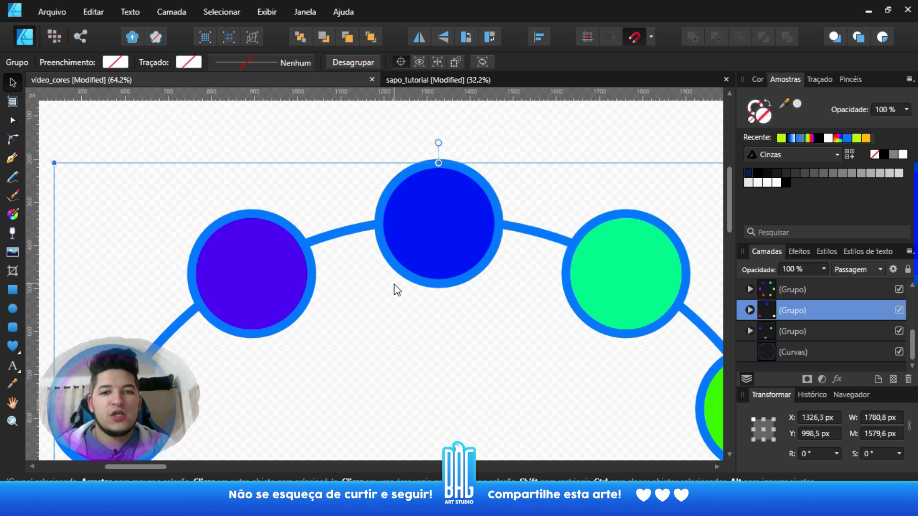
pyautogui.keyDown('ctrl'); pyautogui.scroll(-3, 394, 284); pyautogui.keyUp('ctrl')
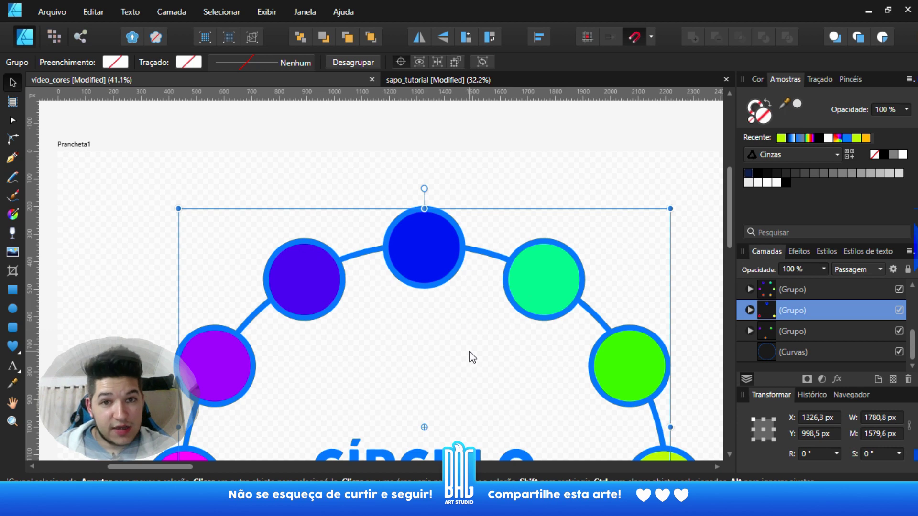
pyautogui.keyDown('ctrl'); pyautogui.scroll(-2, 451, 312); pyautogui.keyUp('ctrl')
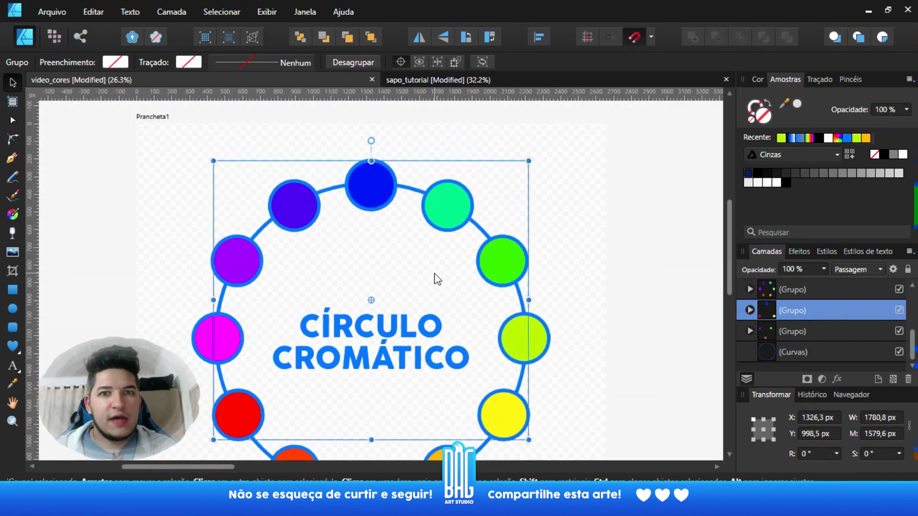
# Examine the continuous gradient version of the chromatic circle on the neighbouring artboard and compare it with the twelve-circle version
pyautogui.hscroll(3, 516, 345)
pyautogui.hscroll(8, 506, 339)
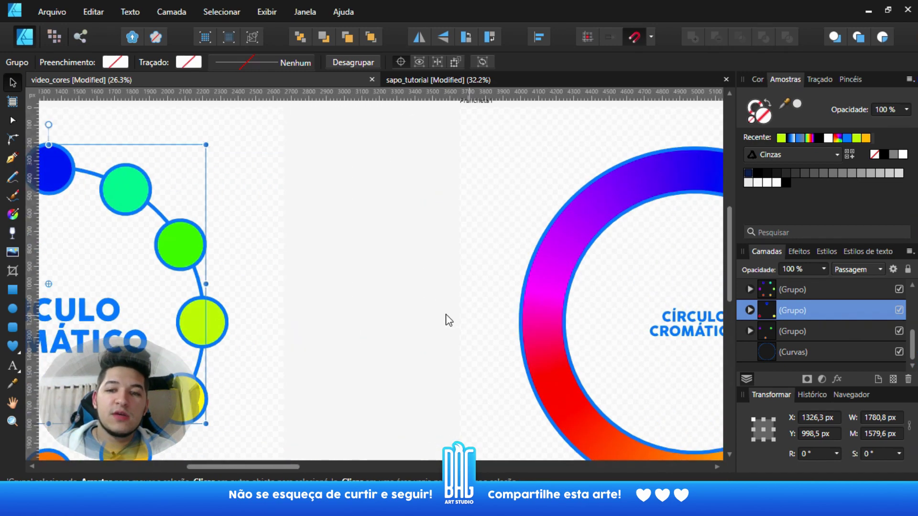
pyautogui.keyDown('ctrl'); pyautogui.scroll(-1, 412, 323); pyautogui.keyUp('ctrl')
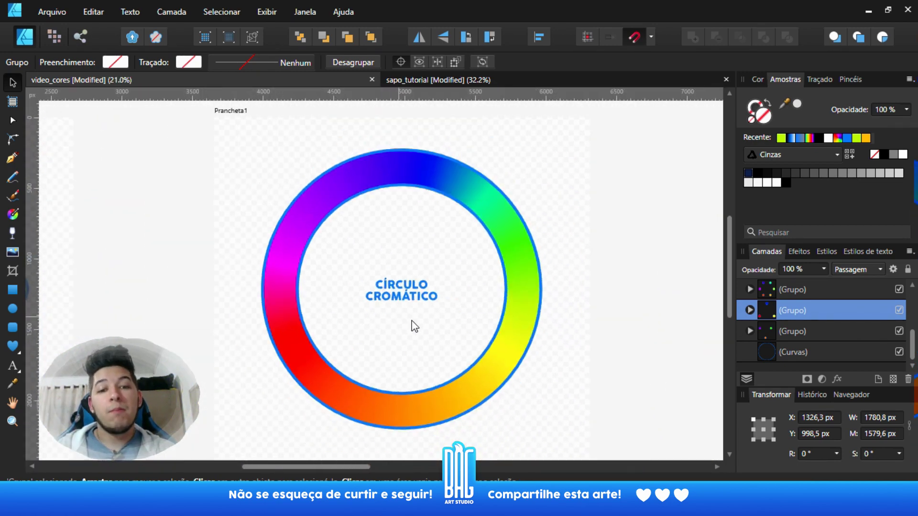
pyautogui.keyDown('ctrl'); pyautogui.scroll(1, 422, 330); pyautogui.keyUp('ctrl')
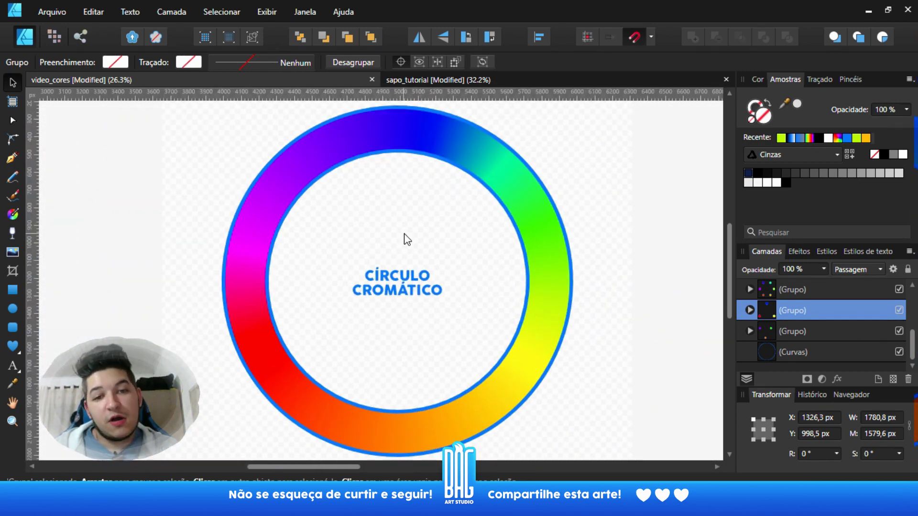
pyautogui.hscroll(-2, 260, 279)
pyautogui.hscroll(-6, 412, 268)
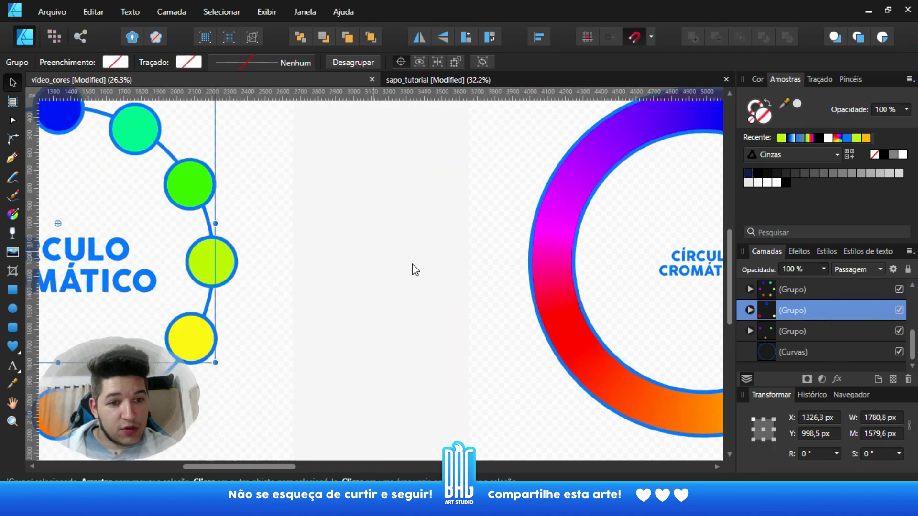
pyautogui.keyDown('ctrl'); pyautogui.scroll(-1, 410, 287); pyautogui.keyUp('ctrl')
pyautogui.keyDown('ctrl'); pyautogui.scroll(1, 241, 238); pyautogui.keyUp('ctrl')
pyautogui.hscroll(2, 435, 240)
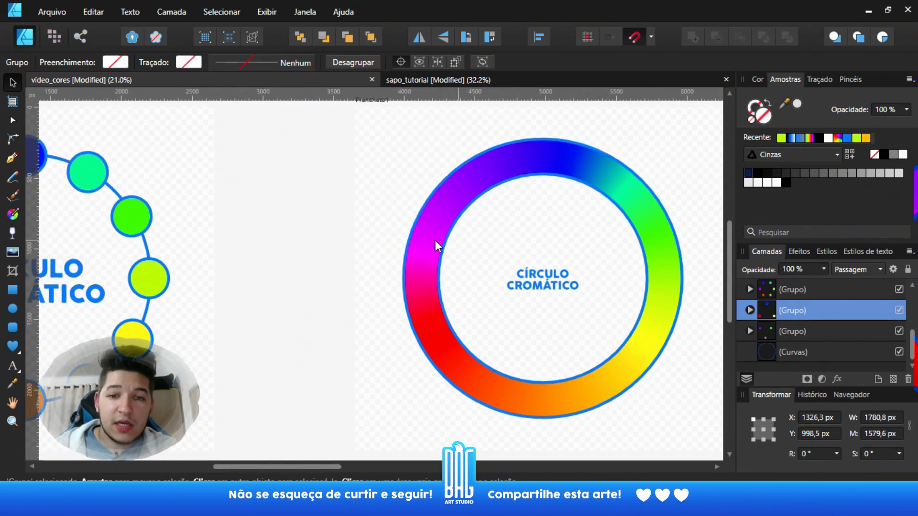
pyautogui.keyDown('ctrl'); pyautogui.scroll(1, 497, 248); pyautogui.keyUp('ctrl')
pyautogui.keyDown('ctrl'); pyautogui.scroll(1, 562, 258); pyautogui.keyUp('ctrl')
pyautogui.hscroll(2, 480, 283)
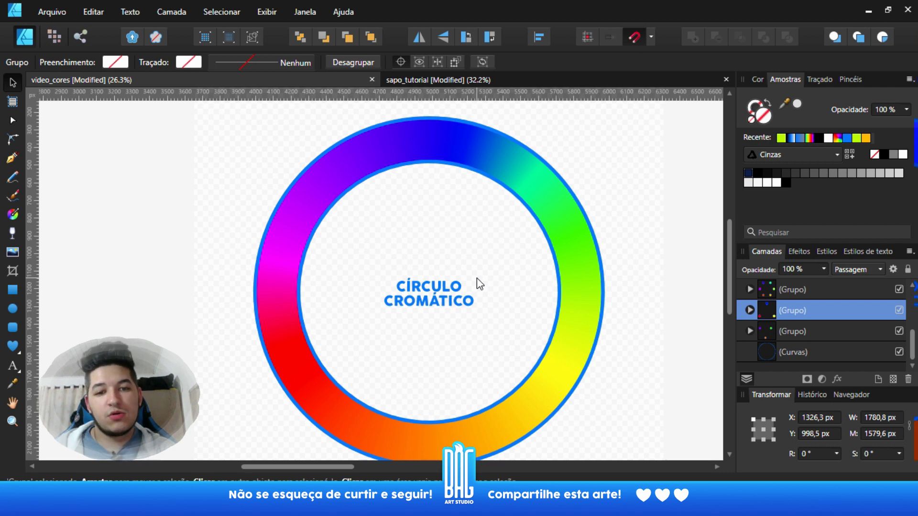
pyautogui.moveTo(482, 314); pyautogui.dragTo(466, 309)
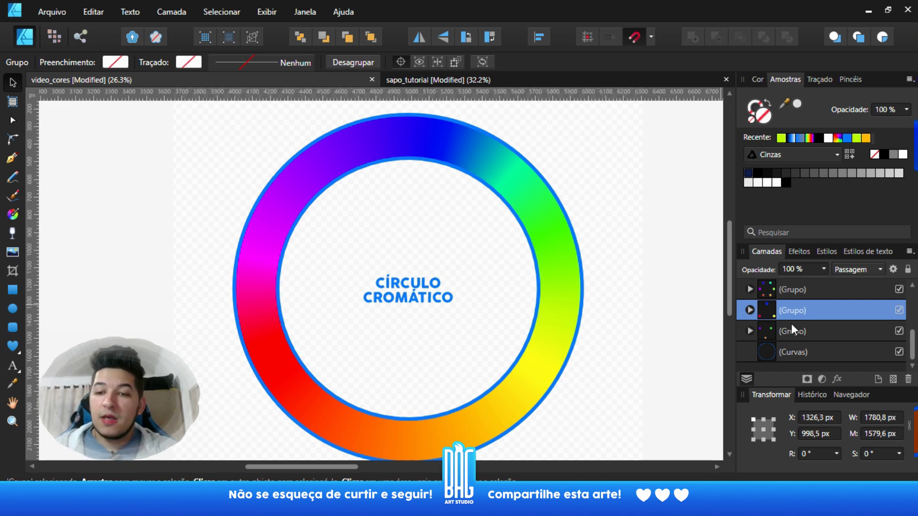
# Expand the gradient ring's artboard and show its three hidden groups of progressively lighter inner rings
pyautogui.scroll(3, 799, 326)
pyautogui.click(744, 352)
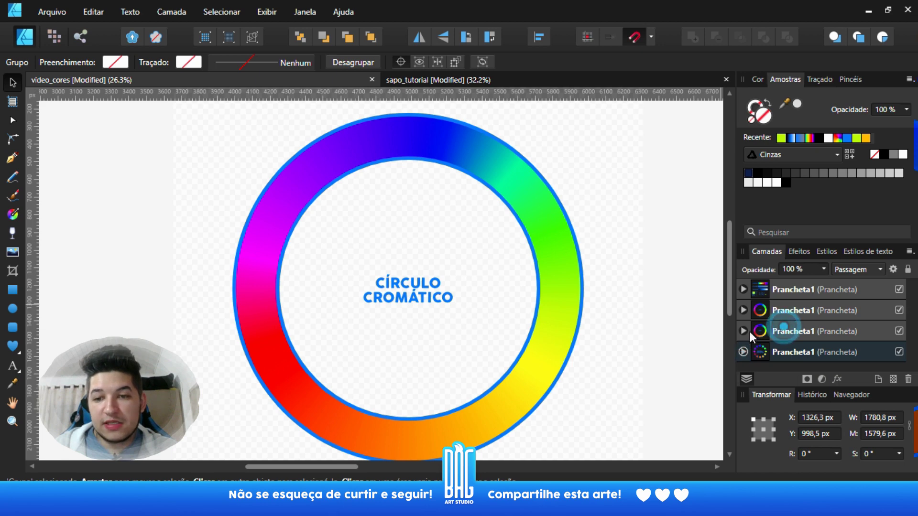
pyautogui.click(750, 332)
pyautogui.click(744, 331)
pyautogui.scroll(-3, 832, 331)
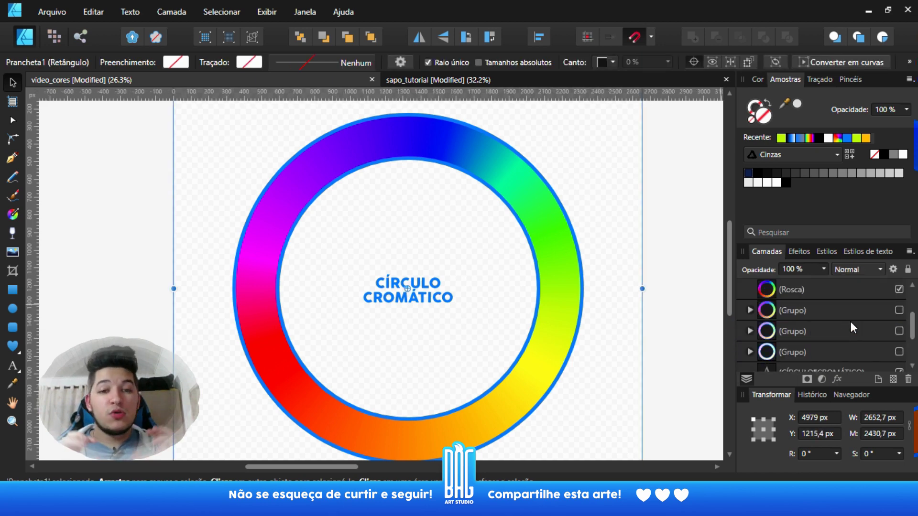
pyautogui.click(899, 311)
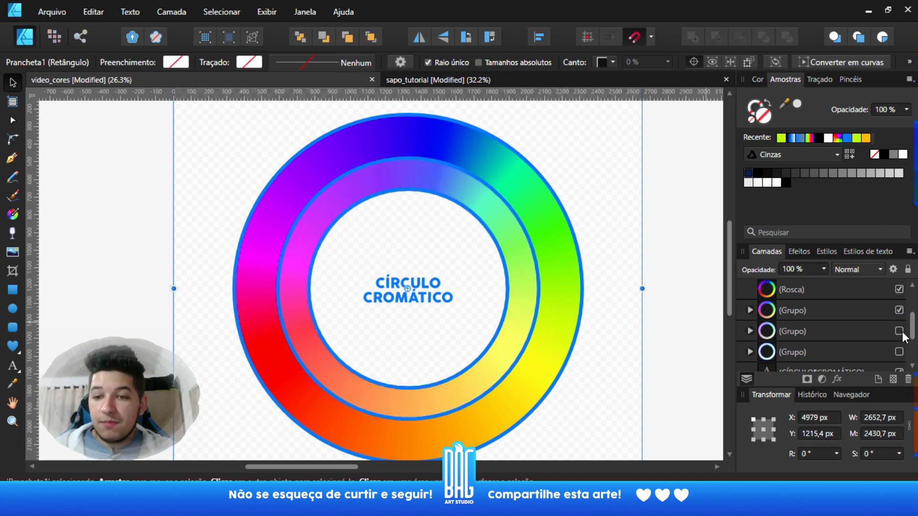
pyautogui.click(899, 331)
pyautogui.click(899, 352)
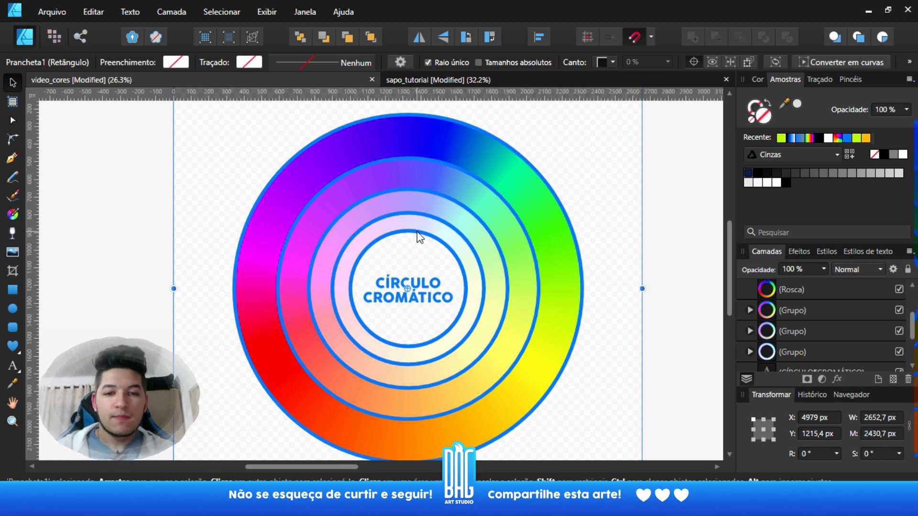
pyautogui.scroll(2, 420, 237)
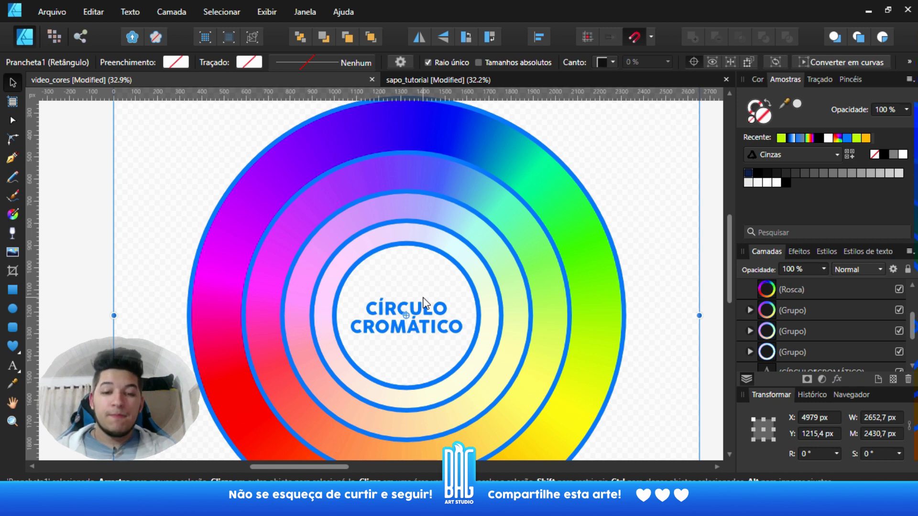
pyautogui.scroll(-2, 404, 296)
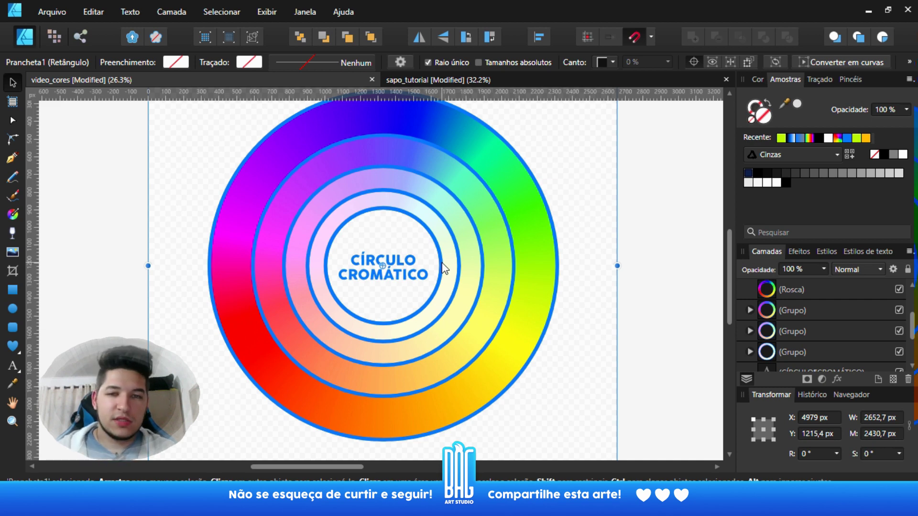
# Expand the neighbouring single-ring artboard's layers and show its three hidden groups of progressively darker inner rings
pyautogui.scroll(-1, 492, 283)
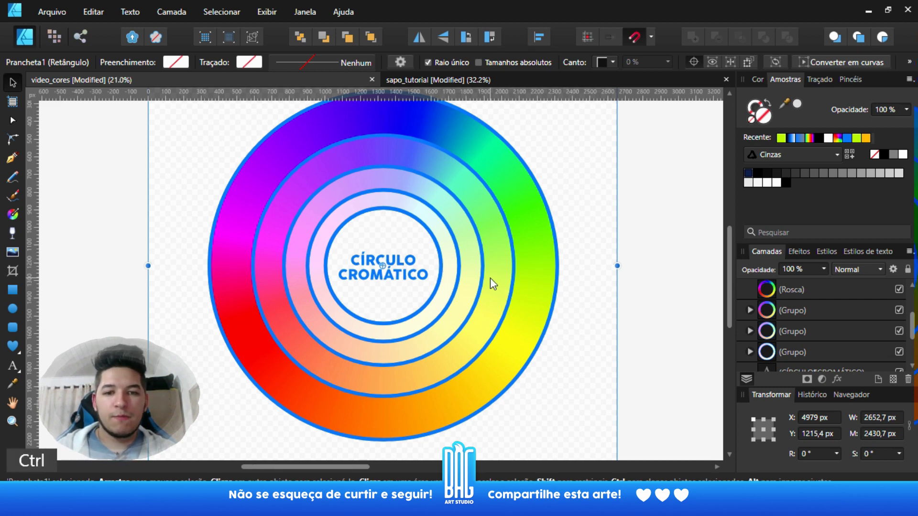
pyautogui.hscroll(6, 490, 278)
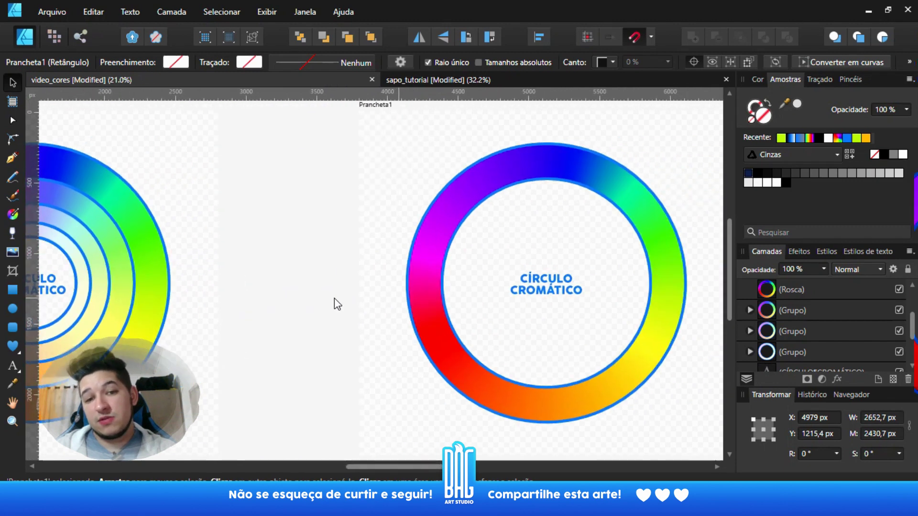
pyautogui.hscroll(2, 406, 324)
pyautogui.scroll(1, 405, 324)
pyautogui.scroll(2, 776, 316)
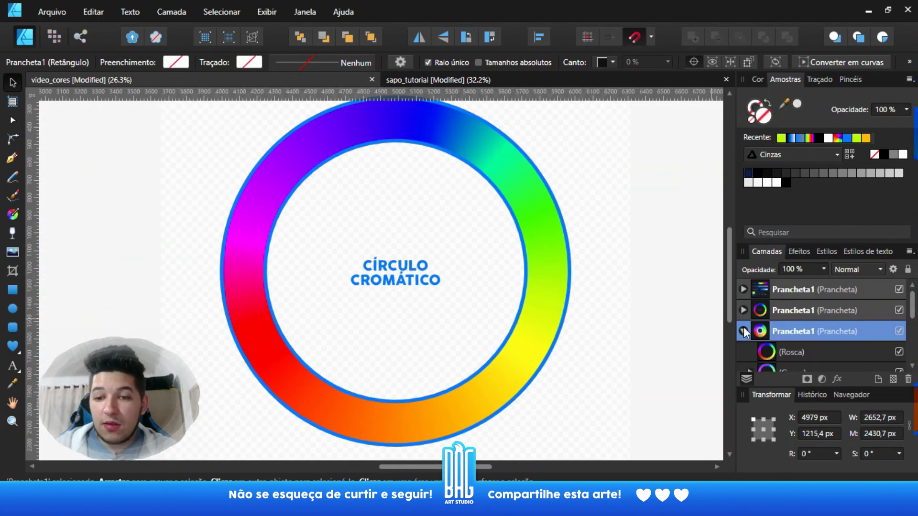
pyautogui.scroll(-4, 740, 331)
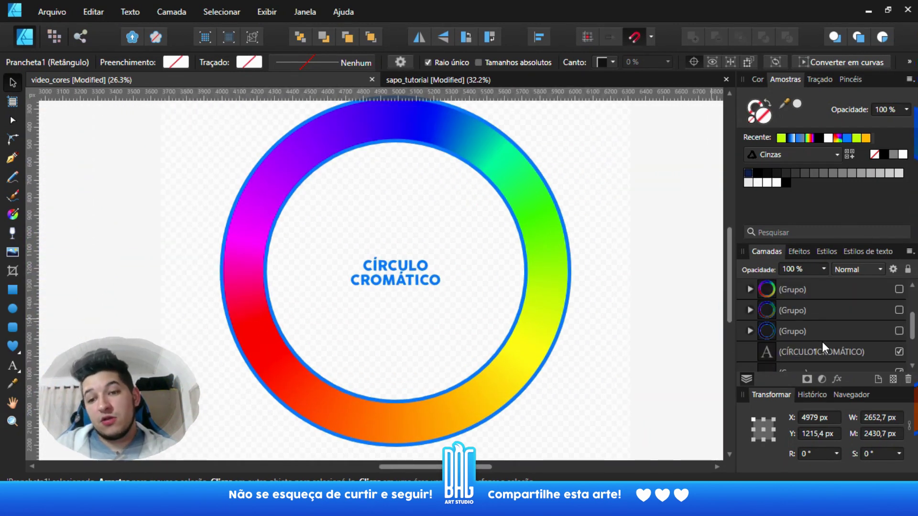
pyautogui.scroll(3, 823, 340)
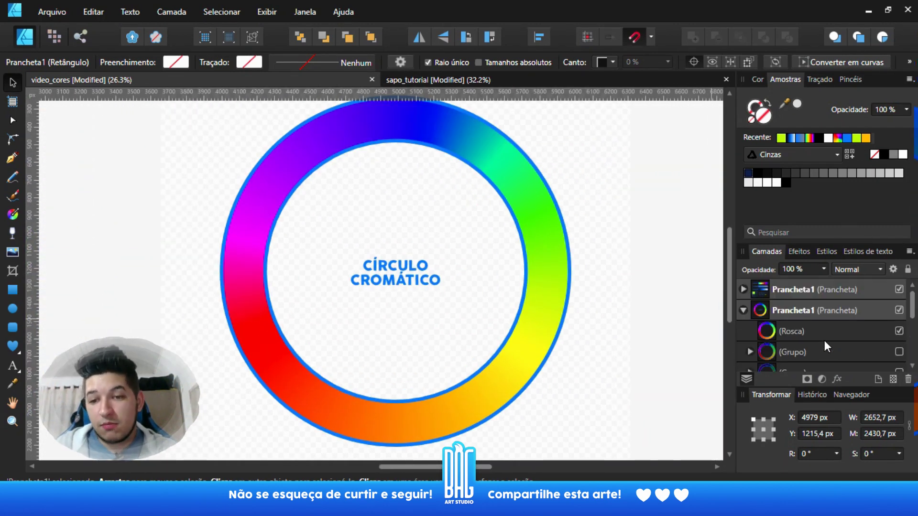
pyautogui.click(899, 353)
pyautogui.scroll(-3, 890, 335)
pyautogui.scroll(3, 895, 335)
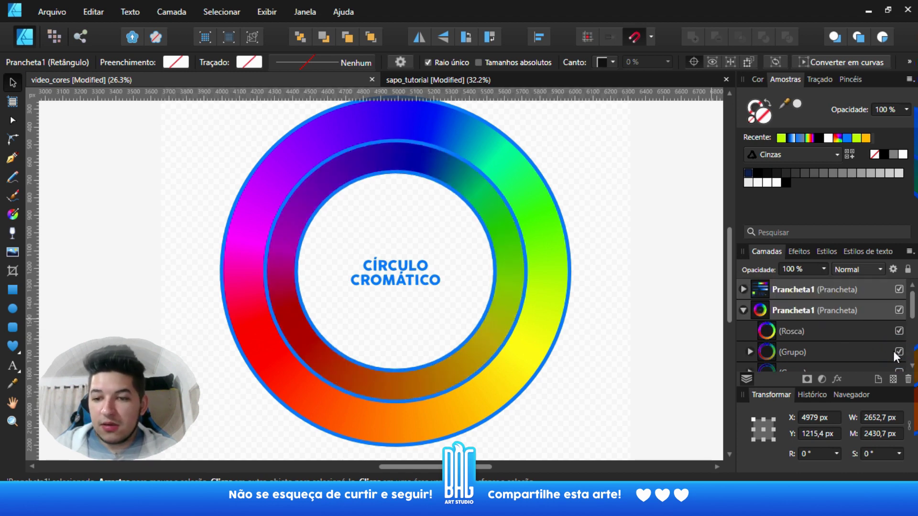
pyautogui.scroll(-3, 898, 355)
pyautogui.click(895, 310)
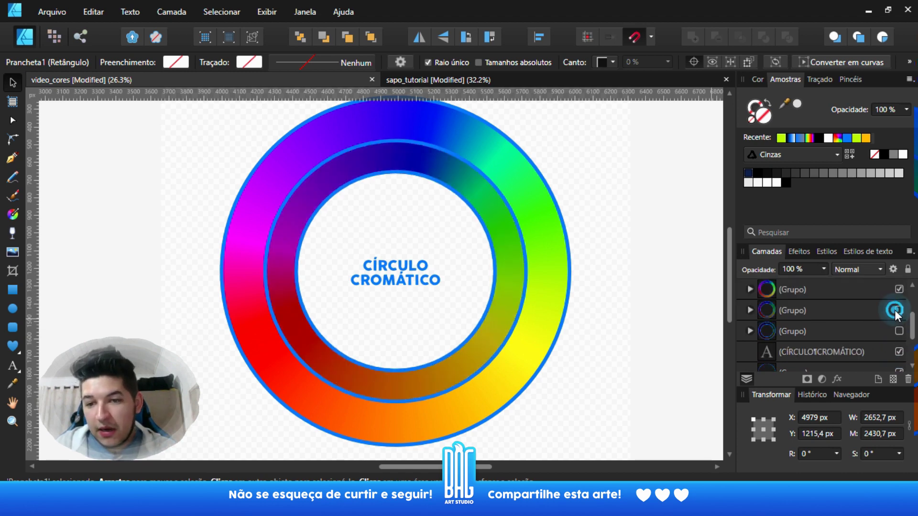
pyautogui.click(899, 331)
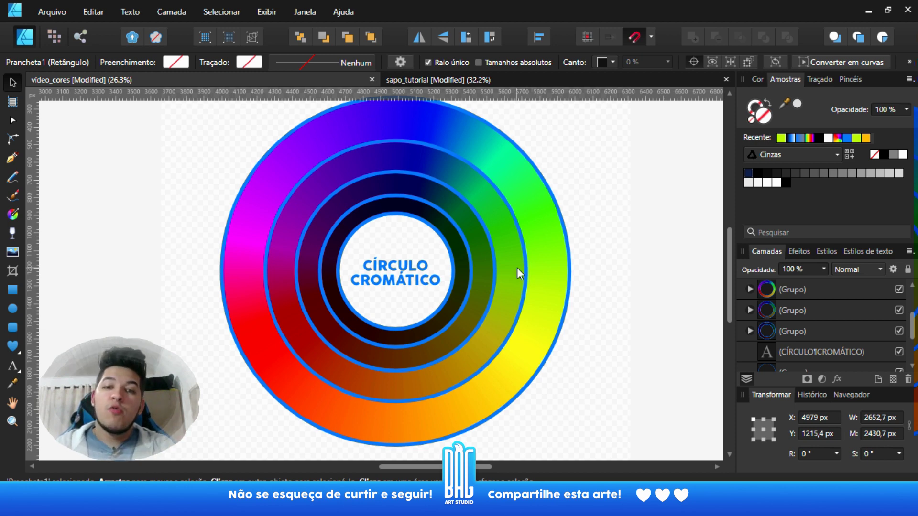
# Apply the recent lime green swatch as the fill of the selected artboard
pyautogui.scroll(-1, 485, 278)
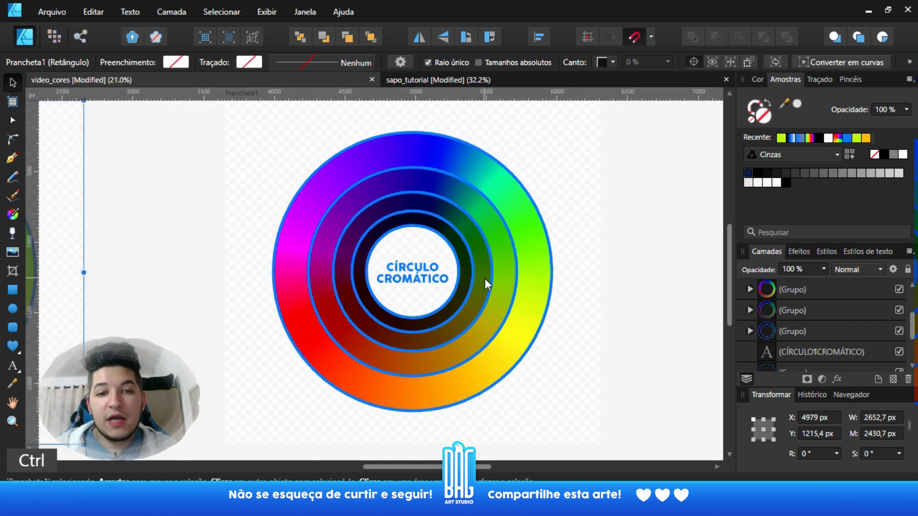
pyautogui.scroll(1, 474, 283)
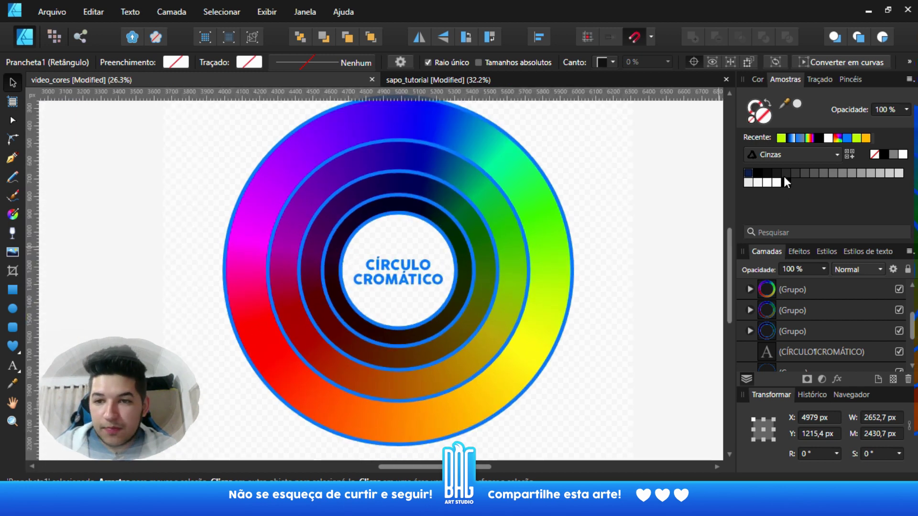
pyautogui.click(781, 138)
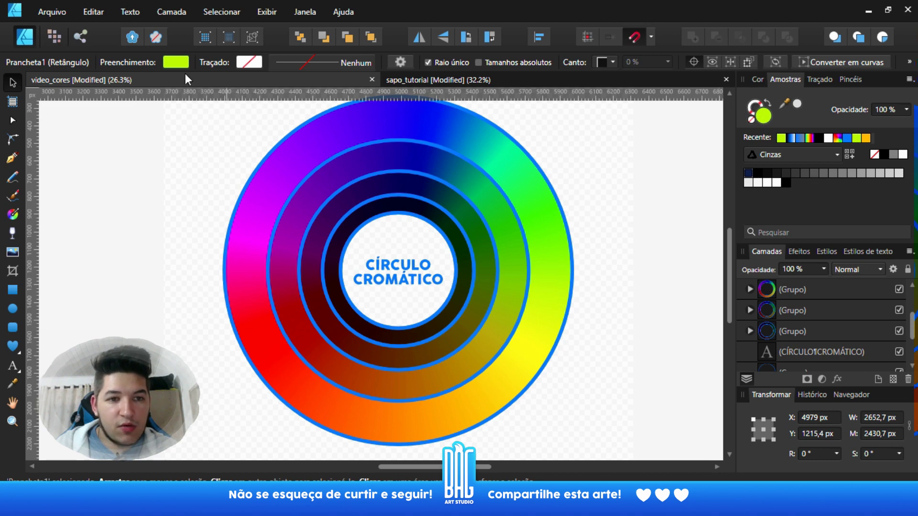
# Try a paler green (#B7DC67) and a different hue (#67DC83) for the fill in the colour picker, and undo the change
pyautogui.doubleClick(762, 121)
pyautogui.moveTo(471, 238); pyautogui.dragTo(446, 179)
pyautogui.moveTo(459, 209); pyautogui.dragTo(400, 151)
pyautogui.click(423, 208)
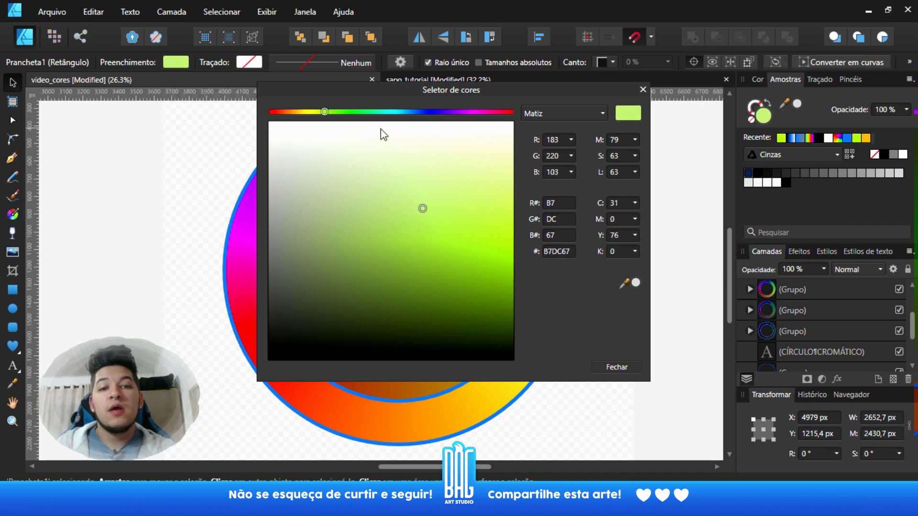
pyautogui.click(362, 112)
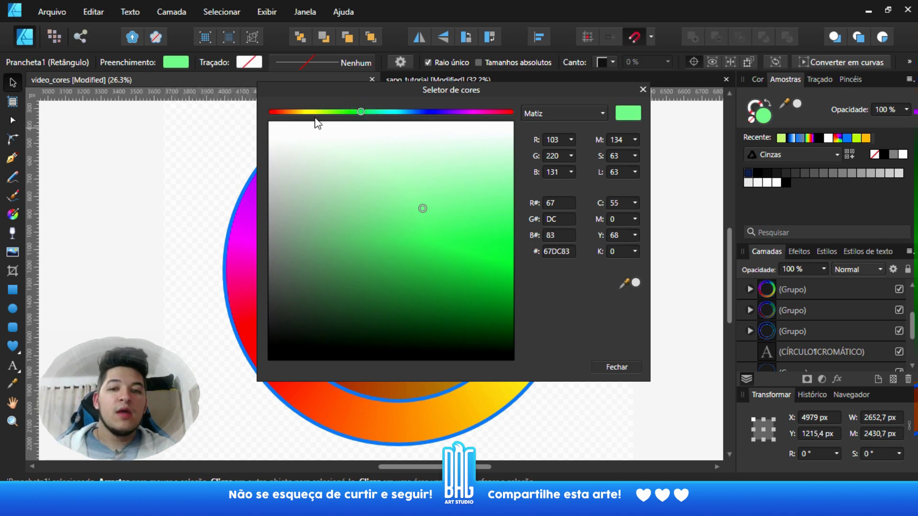
pyautogui.click(645, 89)
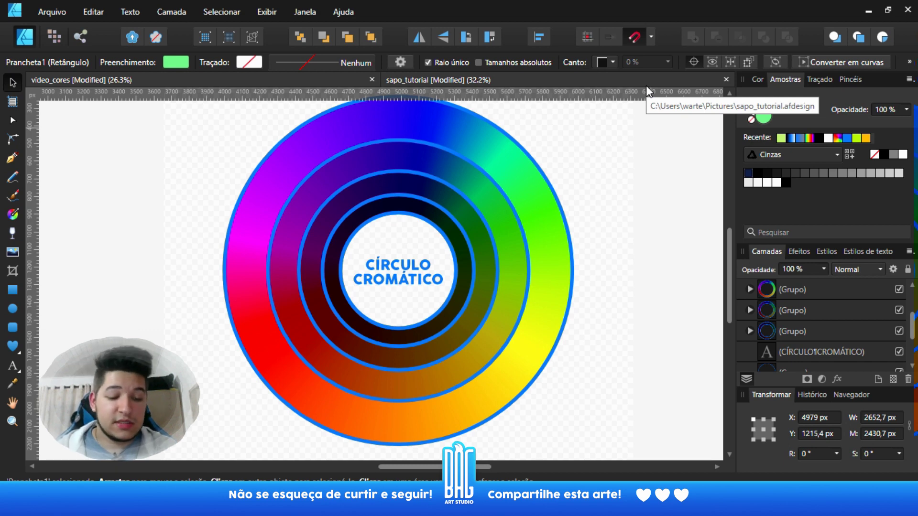
pyautogui.hotkey('ctrl', 'z')
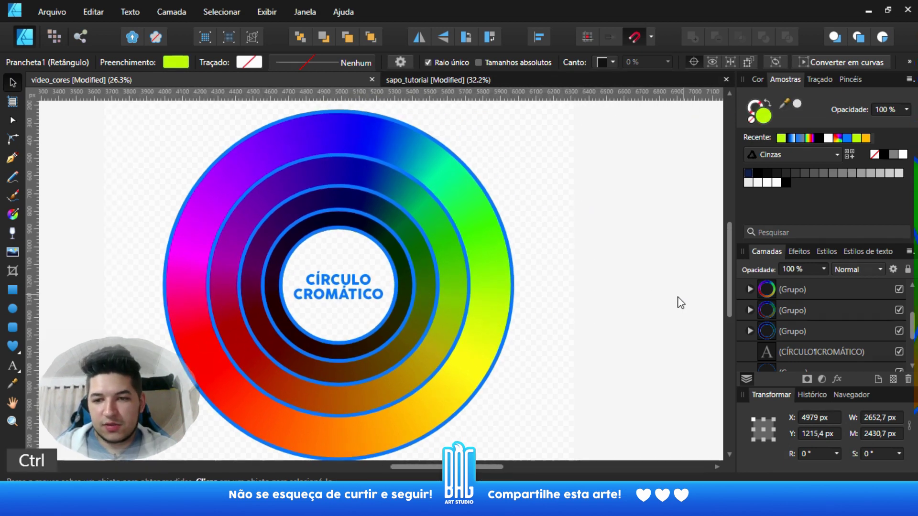
# Collapse the dark-ring artboard's layers, expand the Matiz/Hue, Saturação and Luminosidade artboard, and hide its first two groups
pyautogui.scroll(-2, 420, 293)
pyautogui.scroll(2, 430, 277)
pyautogui.hscroll(5, 454, 253)
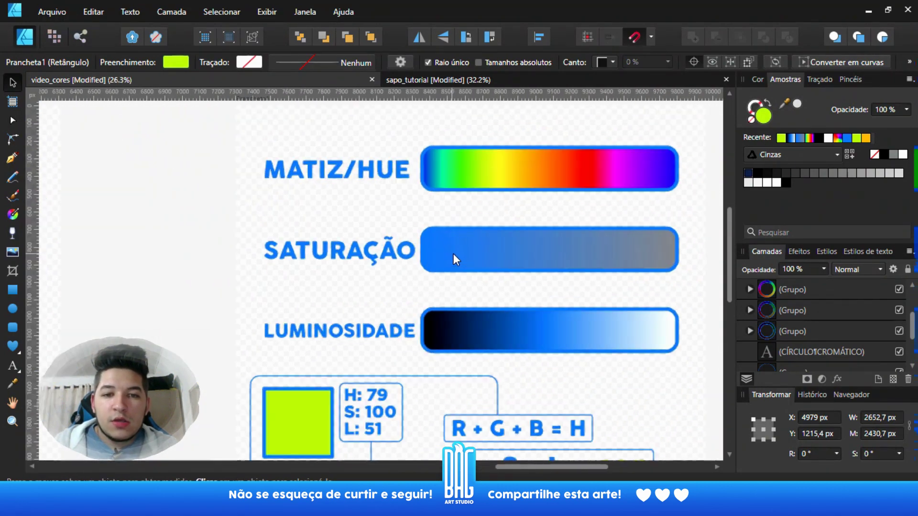
pyautogui.scroll(1, 491, 232)
pyautogui.moveTo(492, 232); pyautogui.dragTo(455, 280)
pyautogui.scroll(2, 842, 340)
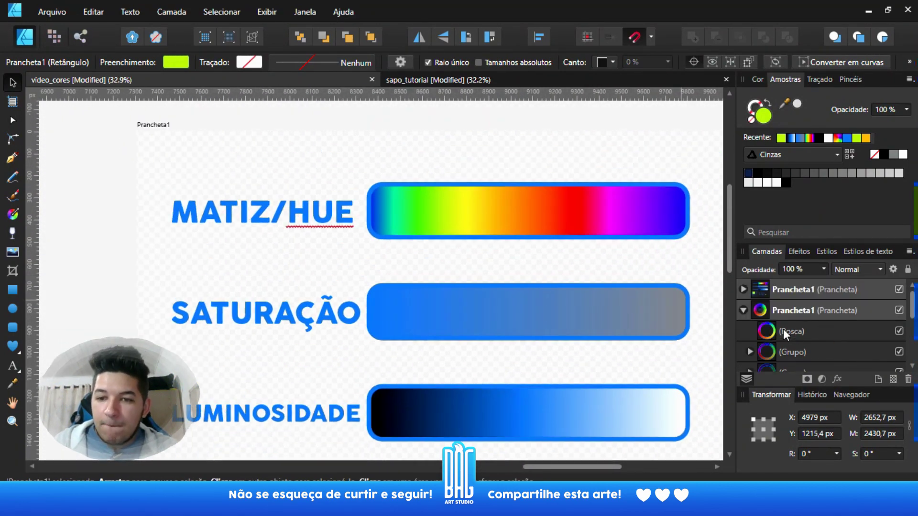
pyautogui.click(744, 310)
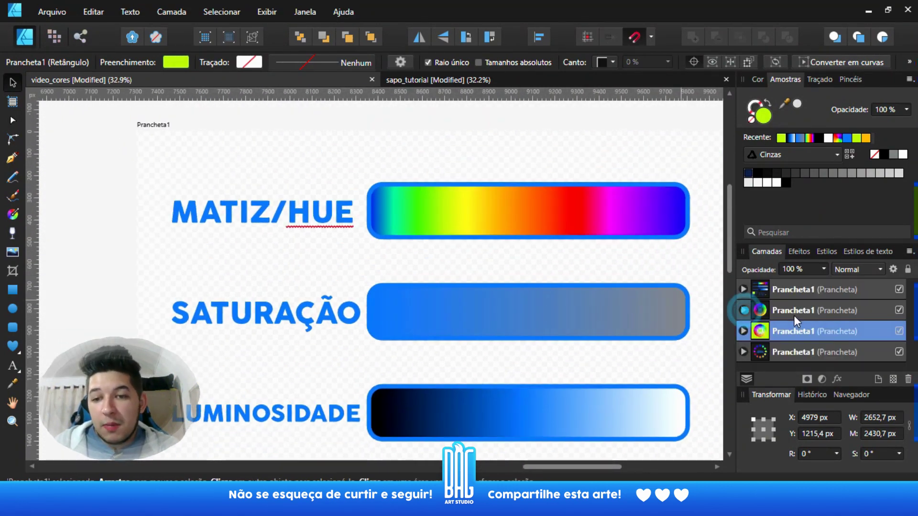
pyautogui.click(744, 290)
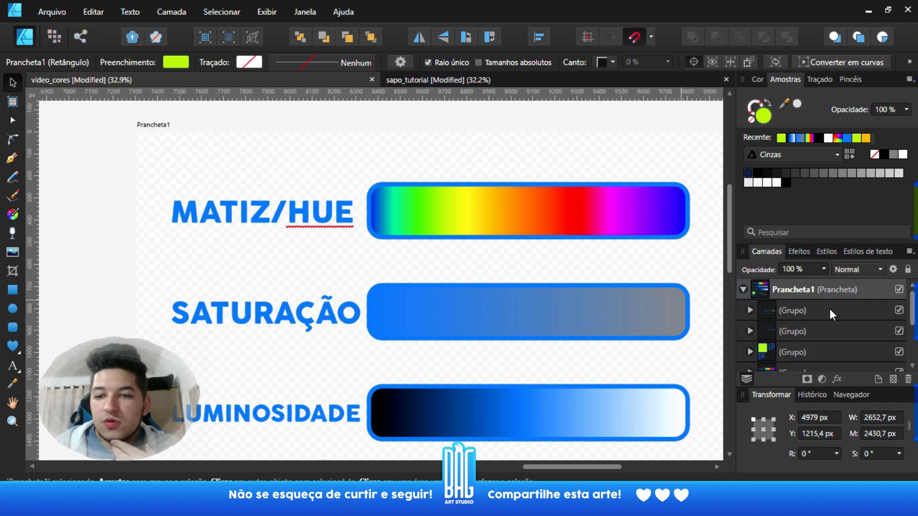
pyautogui.click(899, 311)
pyautogui.click(899, 331)
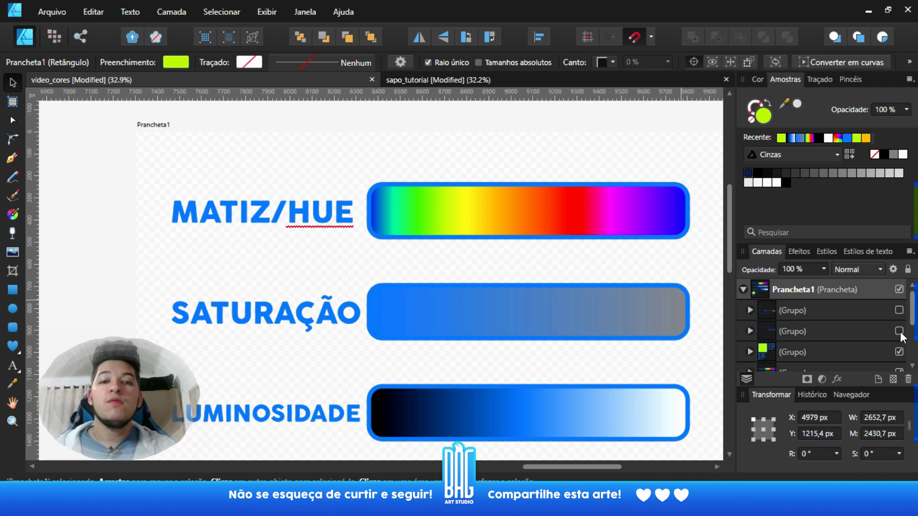
# Examine the Matiz/Hue and Saturação gradient bars up close, selecting the group that contains the bars
pyautogui.scroll(1, 541, 238)
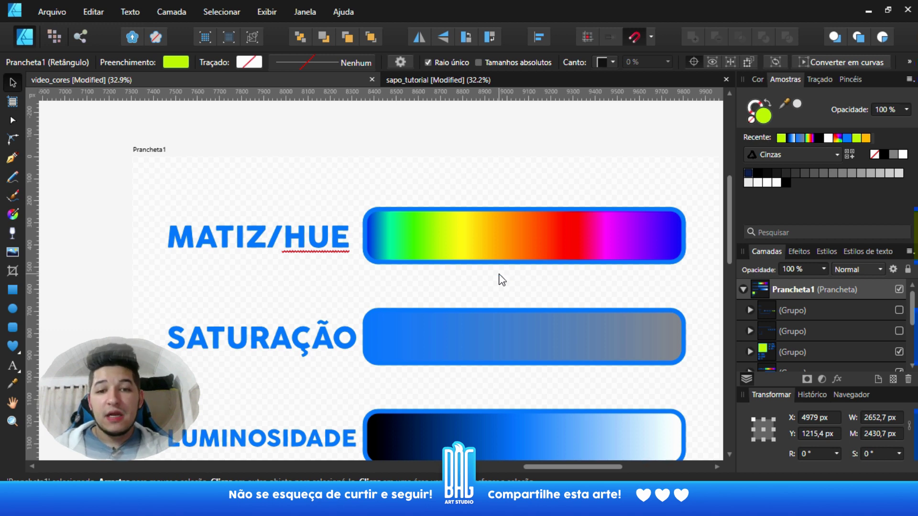
pyautogui.scroll(-1, 497, 284)
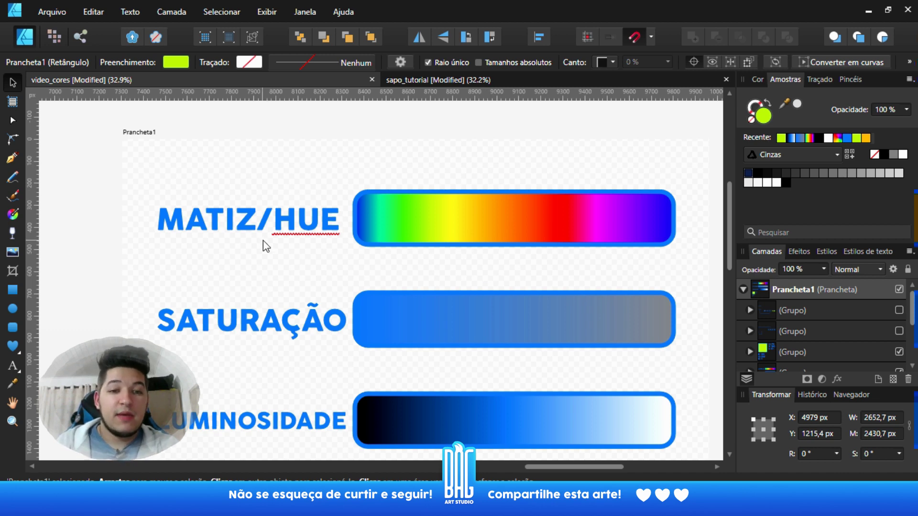
pyautogui.scroll(1, 291, 260)
pyautogui.scroll(1, 414, 294)
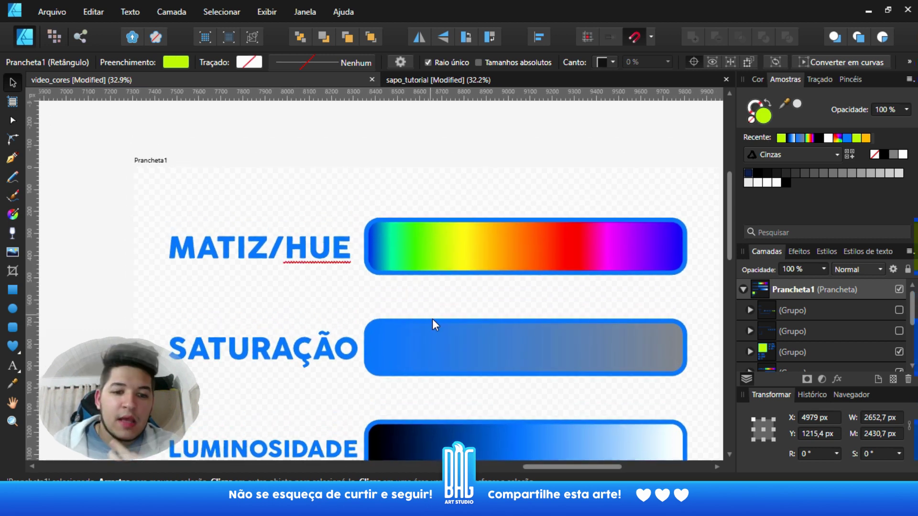
pyautogui.scroll(-2, 429, 299)
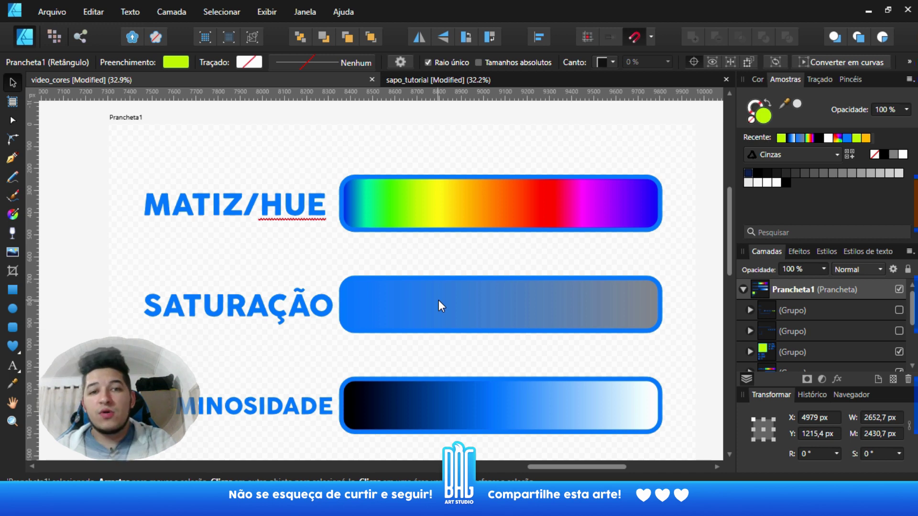
pyautogui.click(446, 295)
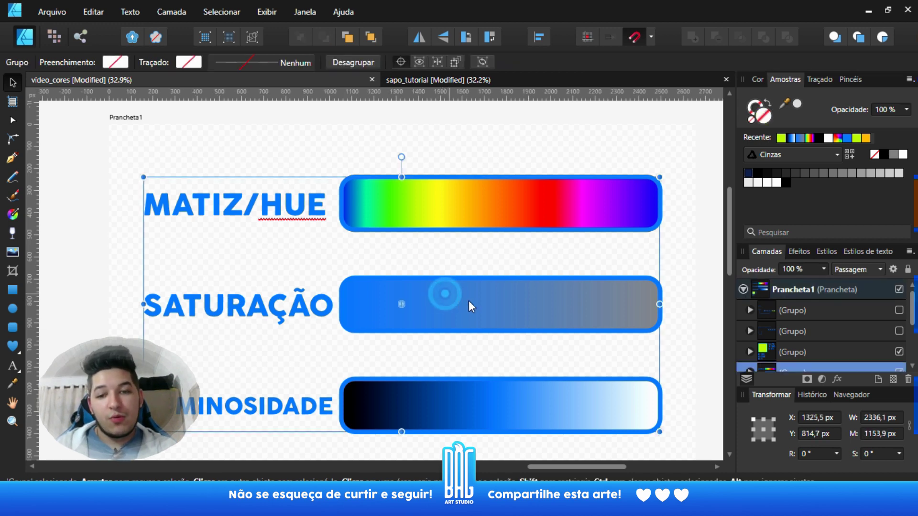
pyautogui.scroll(2, 484, 309)
pyautogui.hscroll(2, 444, 310)
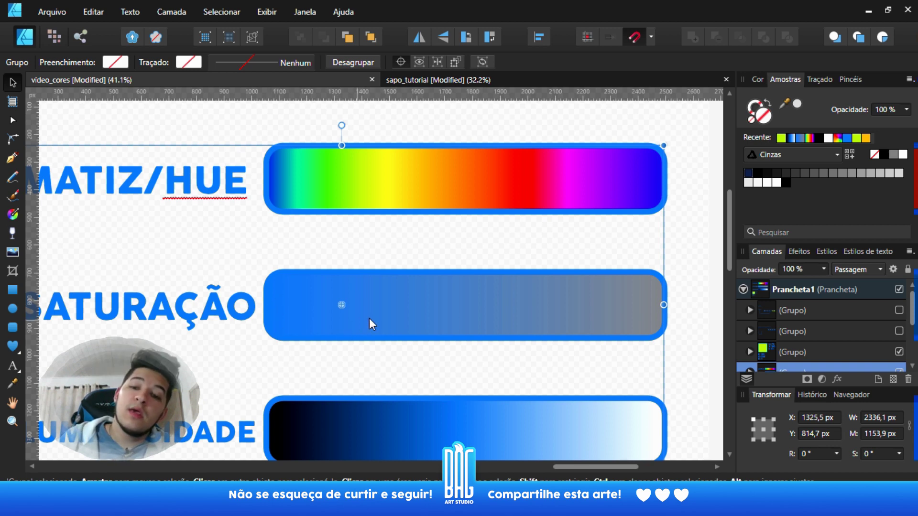
pyautogui.hscroll(1, 606, 317)
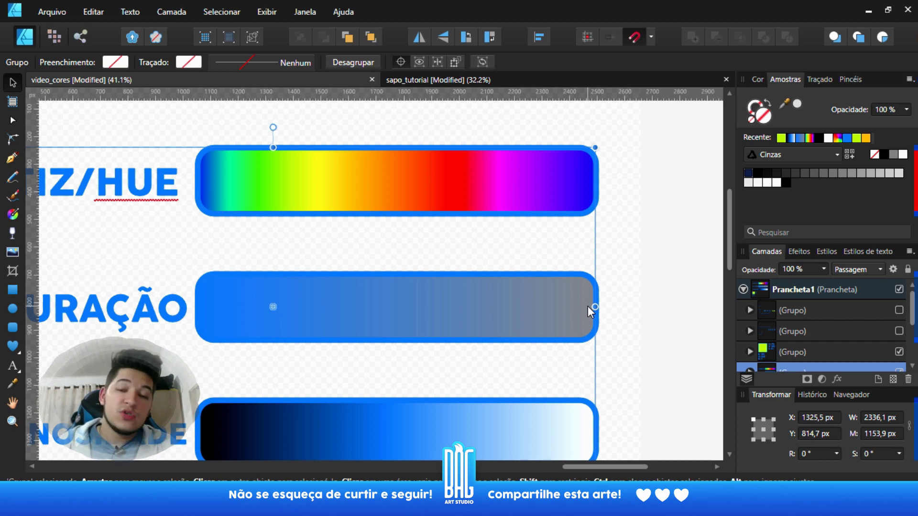
pyautogui.scroll(1, 322, 261)
pyautogui.hscroll(-1, 322, 249)
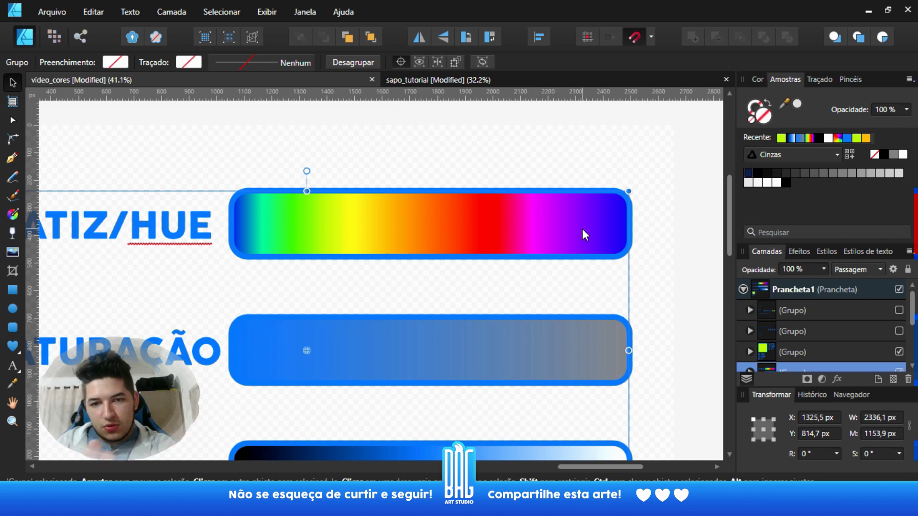
pyautogui.press('ctrl')
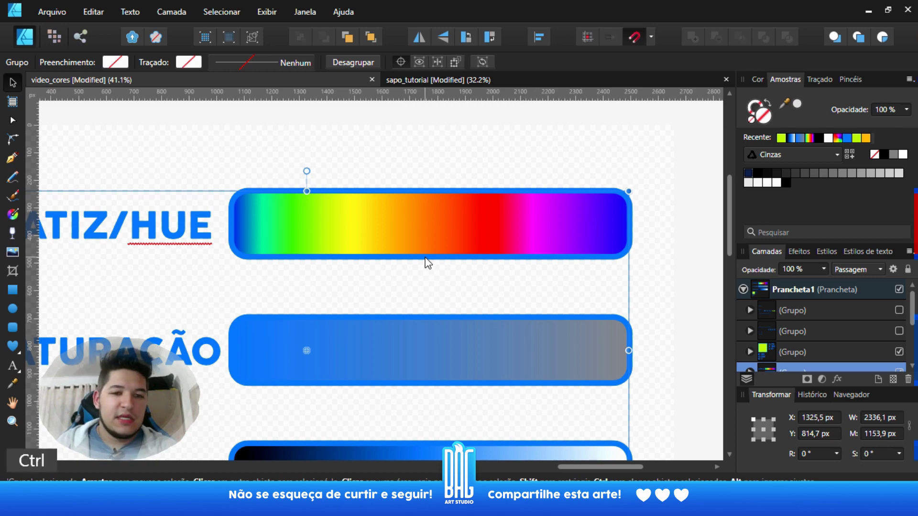
# Look back at the chromatic circle with dark rings and examine the Saturação and Luminosidade bars
pyautogui.scroll(-4, 427, 262)
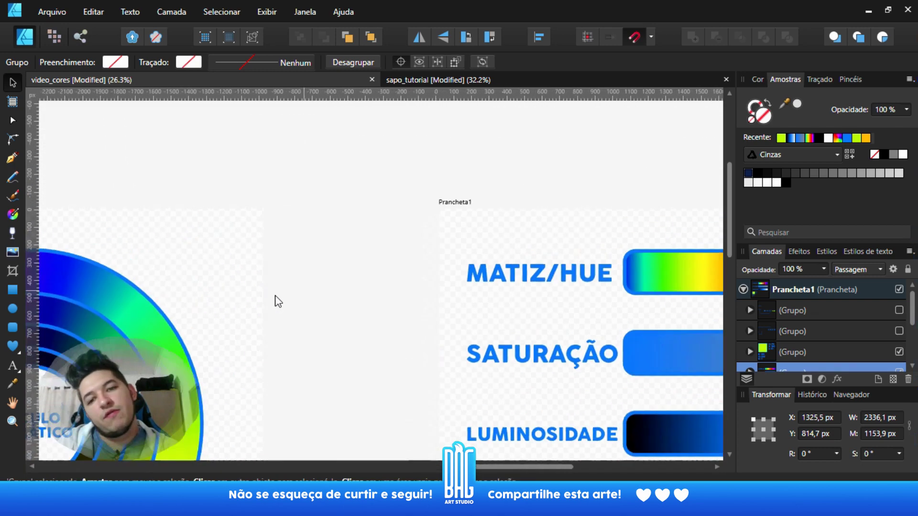
pyautogui.hscroll(4, 278, 302)
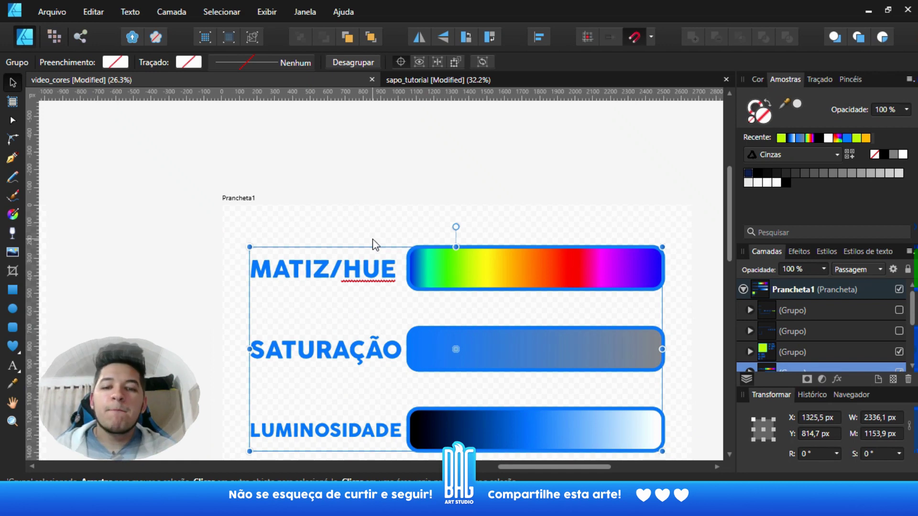
pyautogui.hscroll(1, 373, 239)
pyautogui.scroll(3, 402, 318)
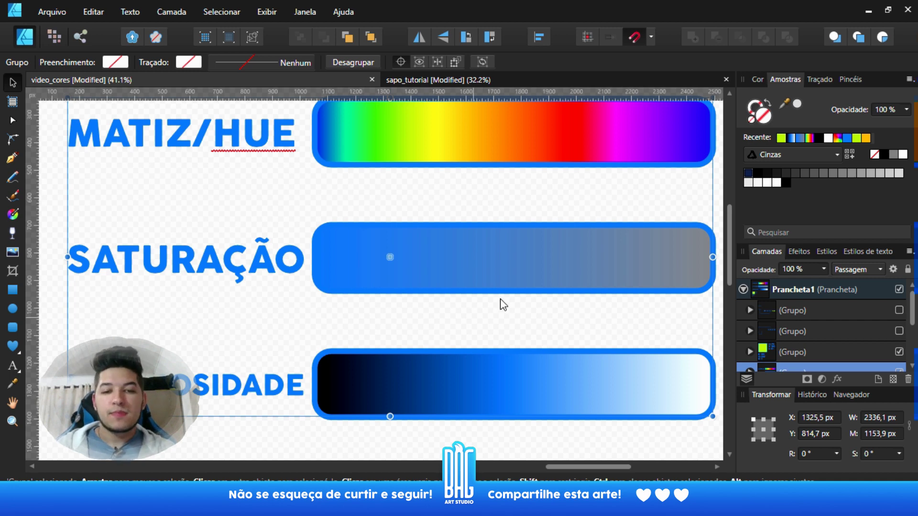
pyautogui.moveTo(502, 304); pyautogui.dragTo(472, 283)
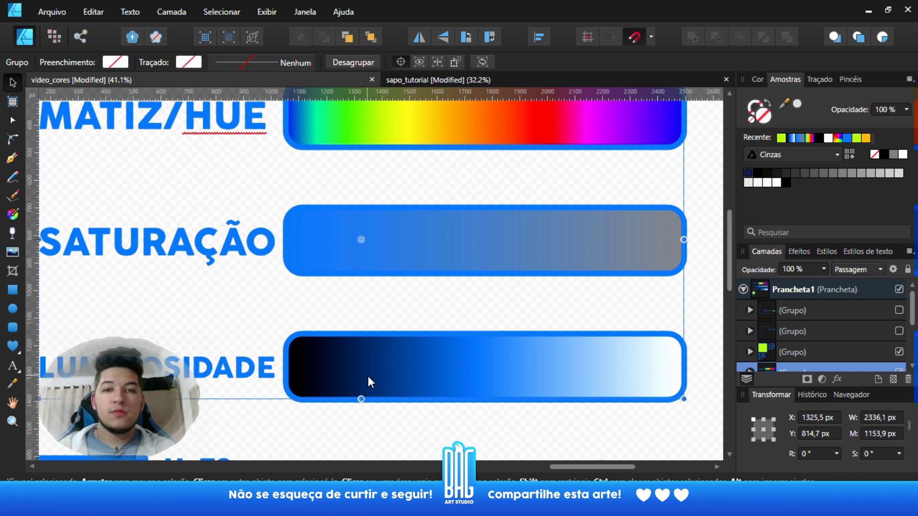
pyautogui.hscroll(-2, 377, 391)
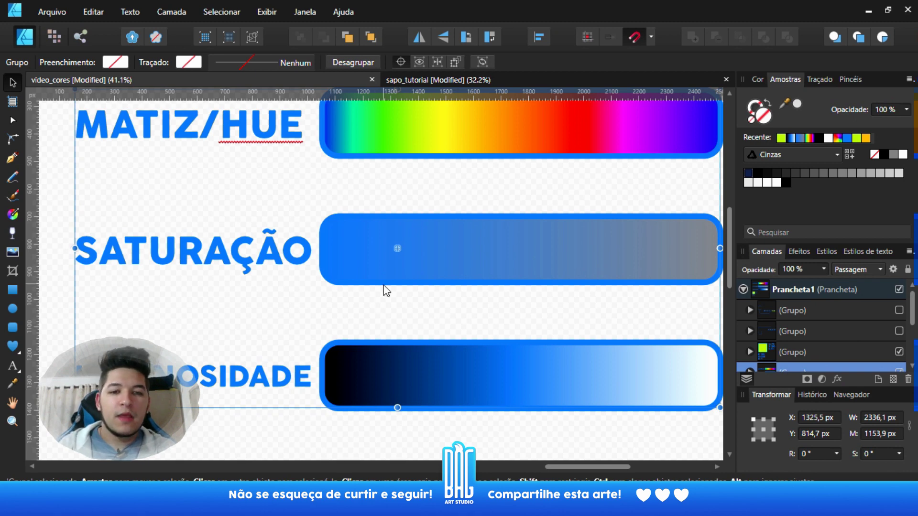
pyautogui.scroll(-2, 389, 285)
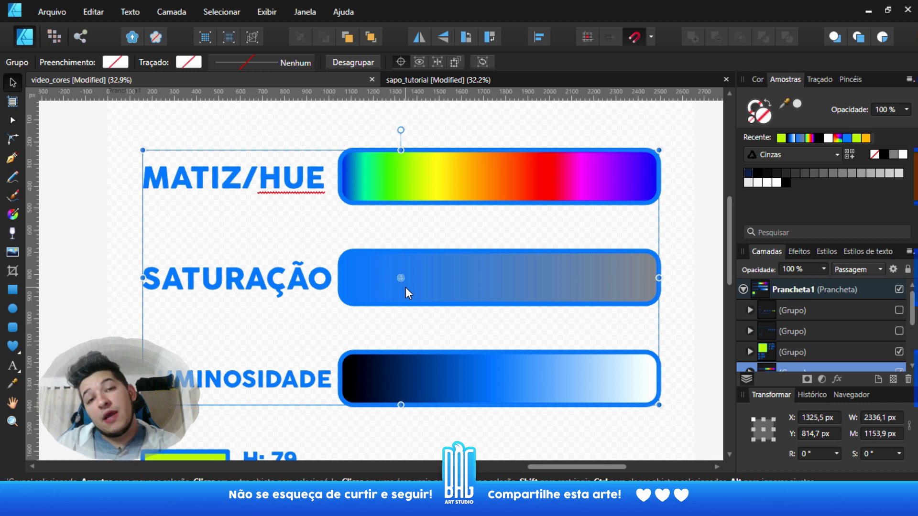
# Select the lime-green square below the Luminosidade bar inside its group and examine its HSL and RGB labels
pyautogui.scroll(-6, 410, 334)
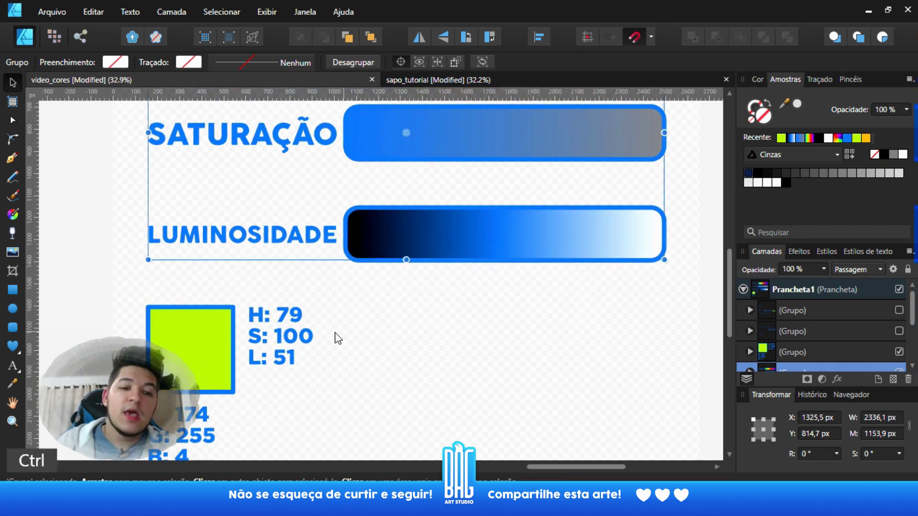
pyautogui.keyDown('ctrl'); pyautogui.scroll(2, 420, 328); pyautogui.keyUp('ctrl')
pyautogui.keyDown('ctrl'); pyautogui.scroll(1, 457, 337); pyautogui.keyUp('ctrl')
pyautogui.click(329, 321)
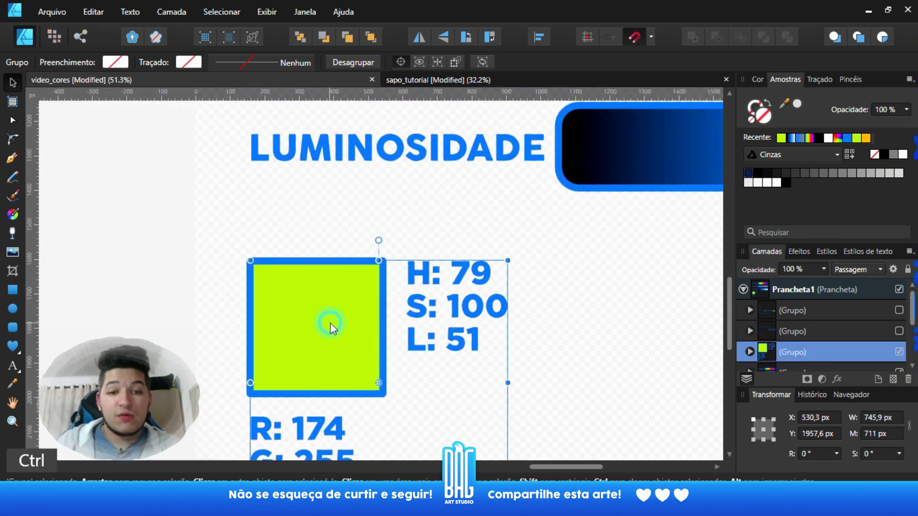
pyautogui.click(360, 319)
pyautogui.click(359, 320)
pyautogui.scroll(-4, 446, 353)
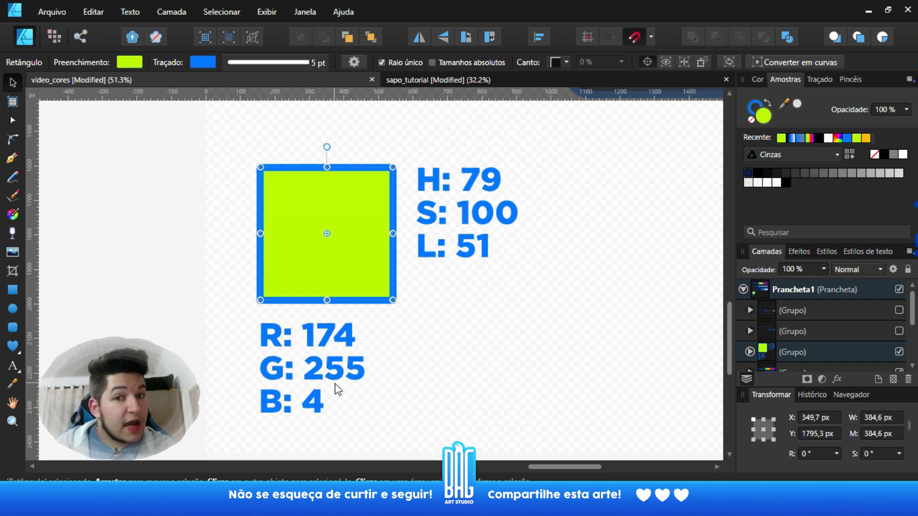
pyautogui.scroll(2, 371, 375)
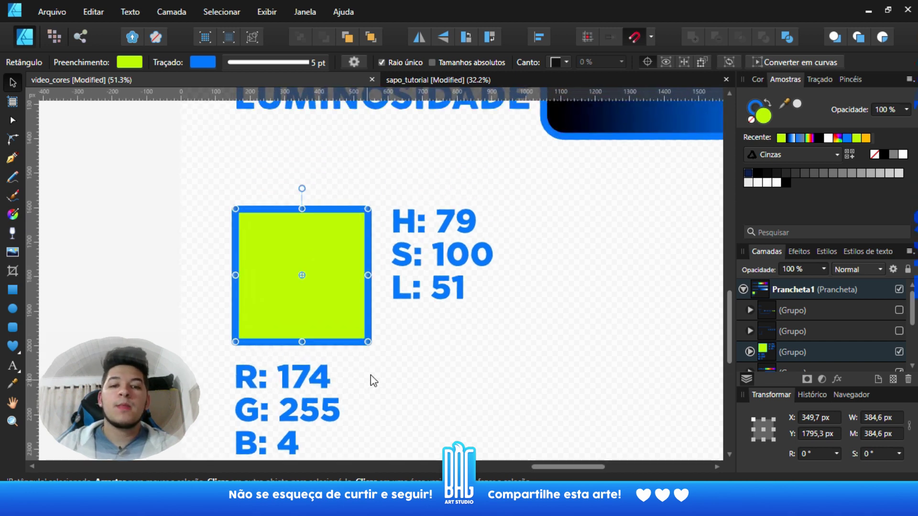
pyautogui.keyDown('ctrl'); pyautogui.scroll(2, 442, 314); pyautogui.keyUp('ctrl')
pyautogui.scroll(-2, 442, 314)
pyautogui.keyDown('ctrl'); pyautogui.scroll(-2, 442, 314); pyautogui.keyUp('ctrl')
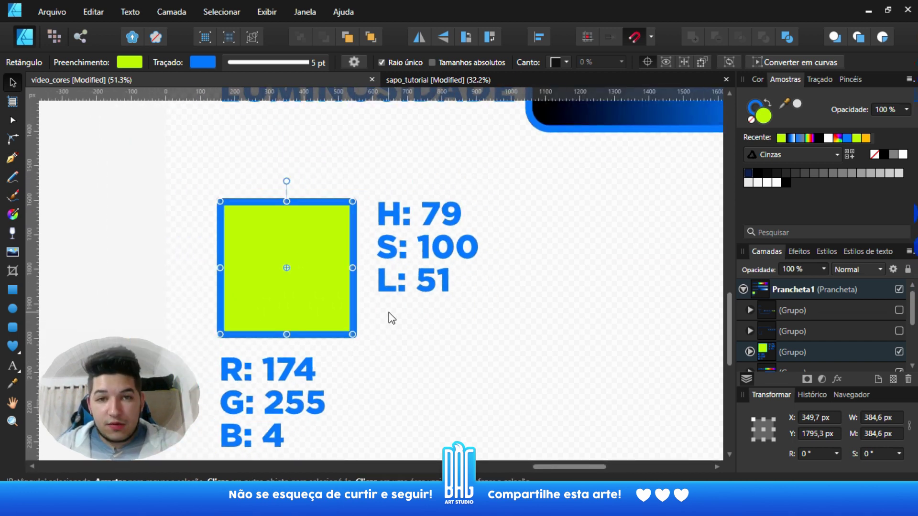
pyautogui.scroll(2, 400, 294)
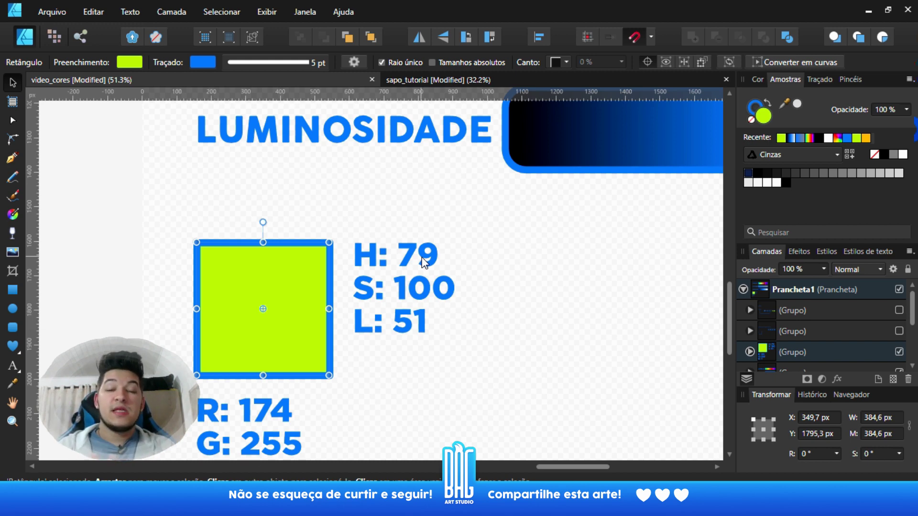
# Make the hidden second group on the artboard visible, with the RGB values frame and the R + G + B = H formula
pyautogui.click(828, 331)
pyautogui.scroll(-2, 564, 322)
pyautogui.hscroll(2, 563, 321)
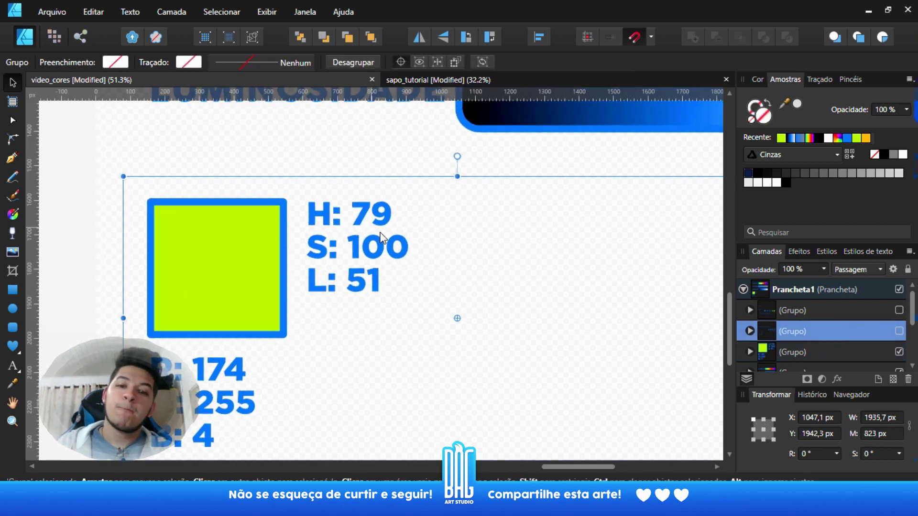
pyautogui.scroll(-1, 430, 246)
pyautogui.hscroll(-1, 431, 246)
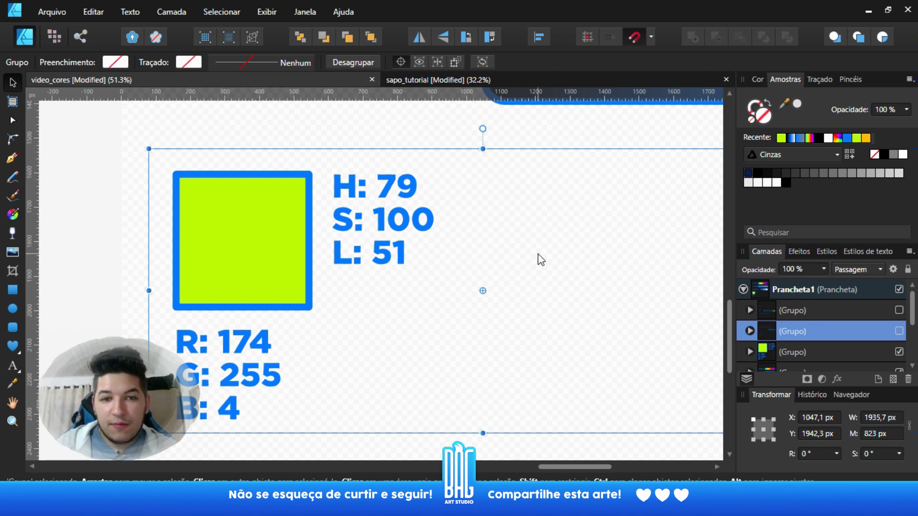
pyautogui.scroll(1, 526, 268)
pyautogui.hscroll(1, 526, 268)
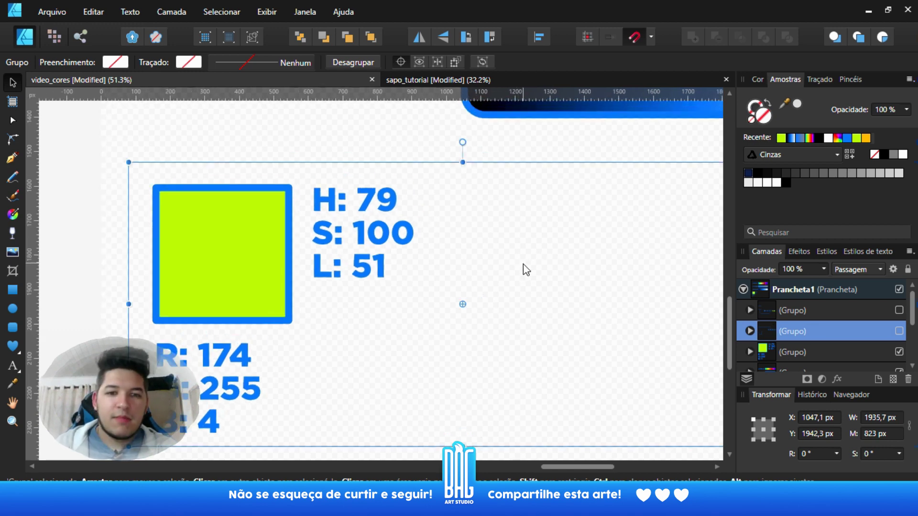
pyautogui.hscroll(1, 526, 269)
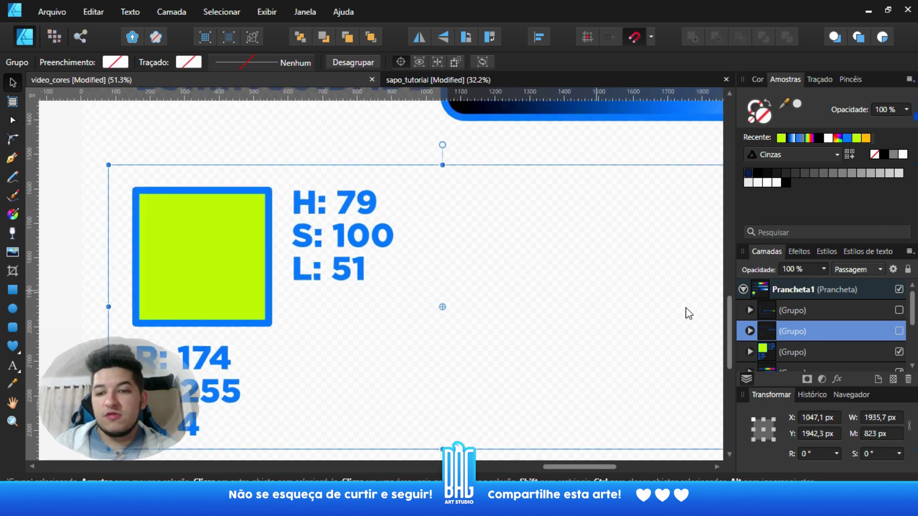
pyautogui.click(899, 331)
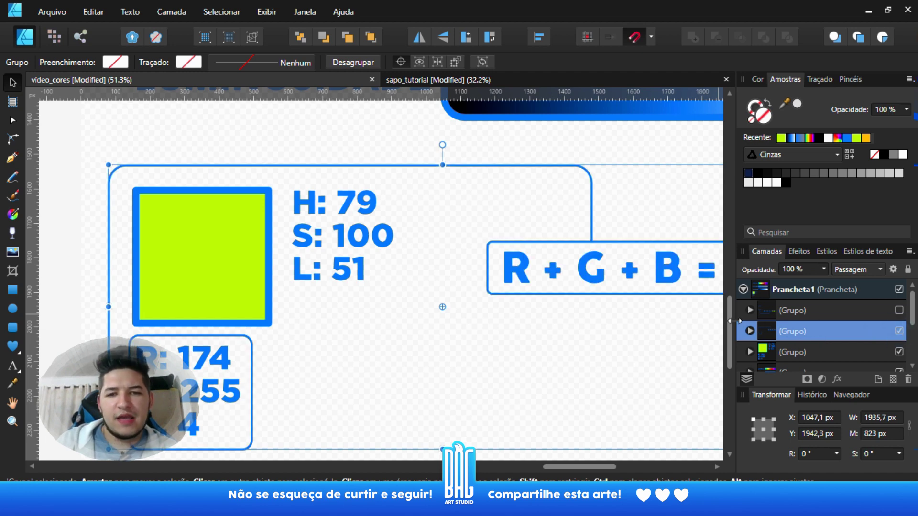
# Examine the connector from the square's framed RGB values to the R + G + B = H formula
pyautogui.hscroll(2, 525, 334)
pyautogui.hscroll(-5, 408, 301)
pyautogui.scroll(-2, 408, 302)
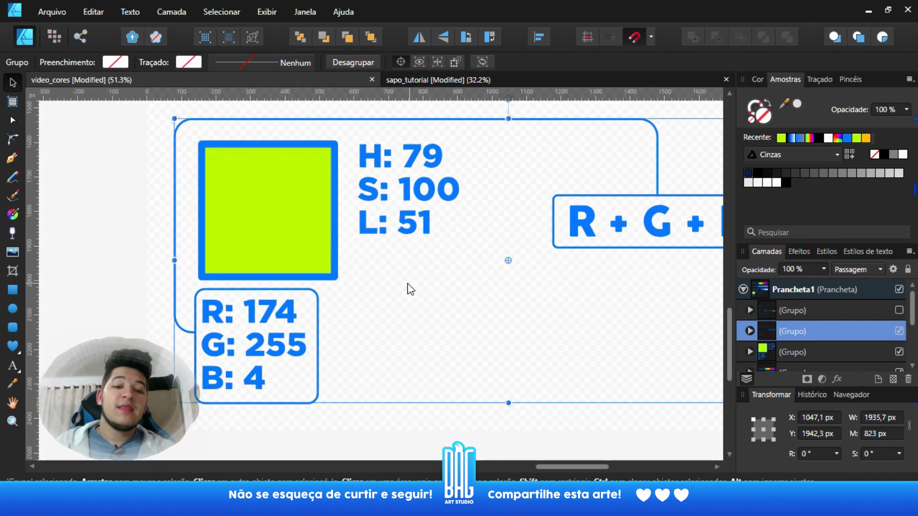
pyautogui.hscroll(10, 410, 290)
pyautogui.scroll(2, 451, 299)
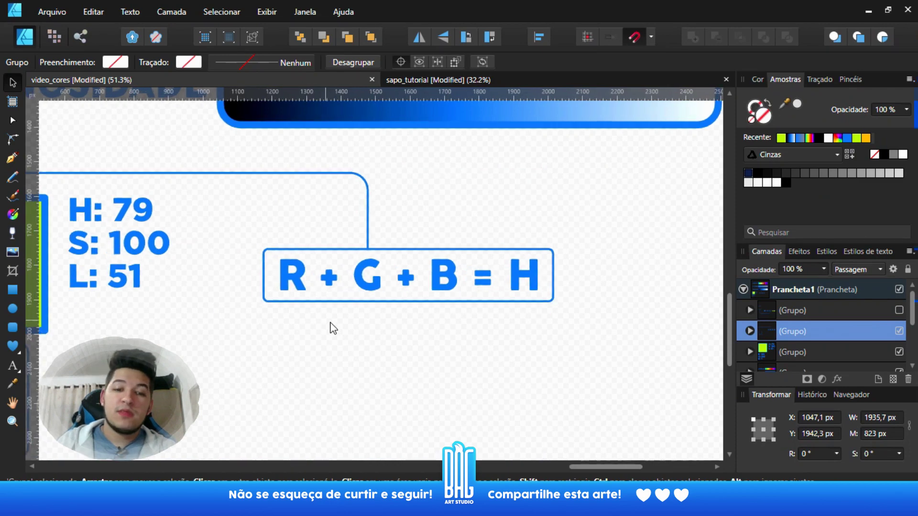
pyautogui.hscroll(-1, 325, 306)
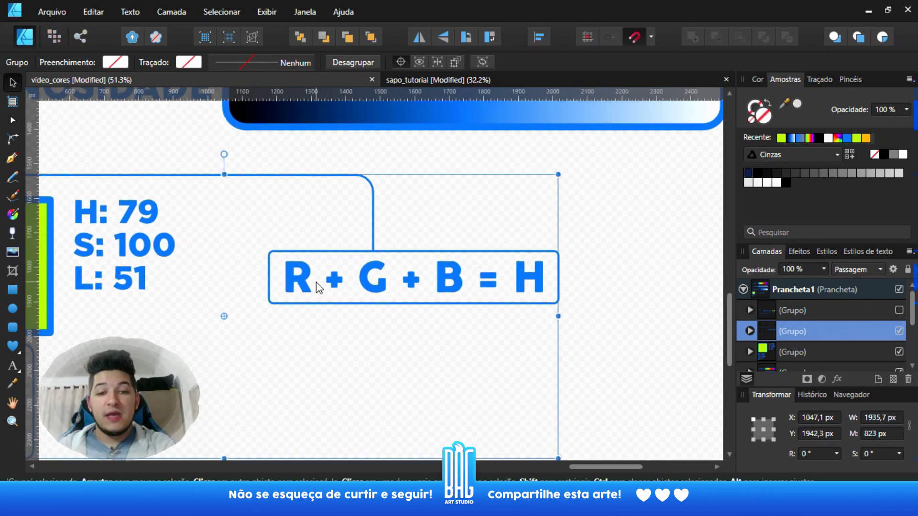
pyautogui.scroll(-2, 316, 282)
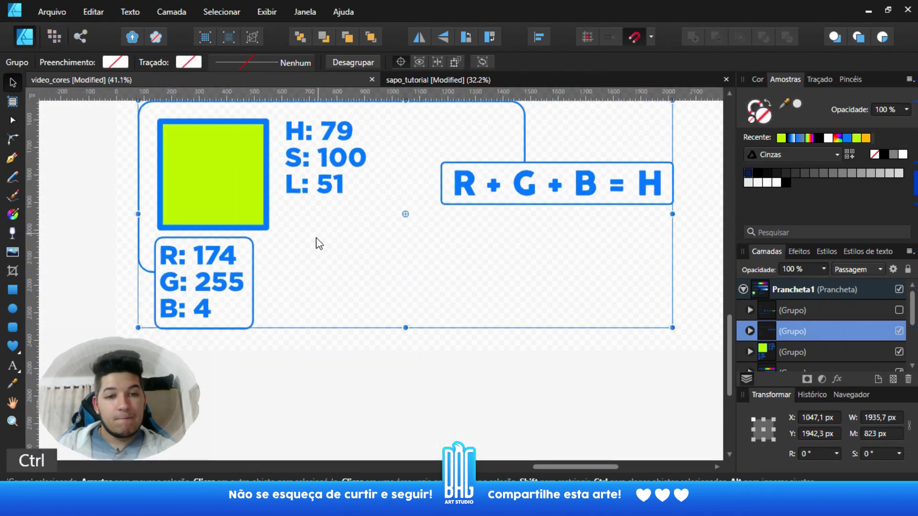
pyautogui.scroll(1, 317, 244)
pyautogui.hscroll(4, 544, 229)
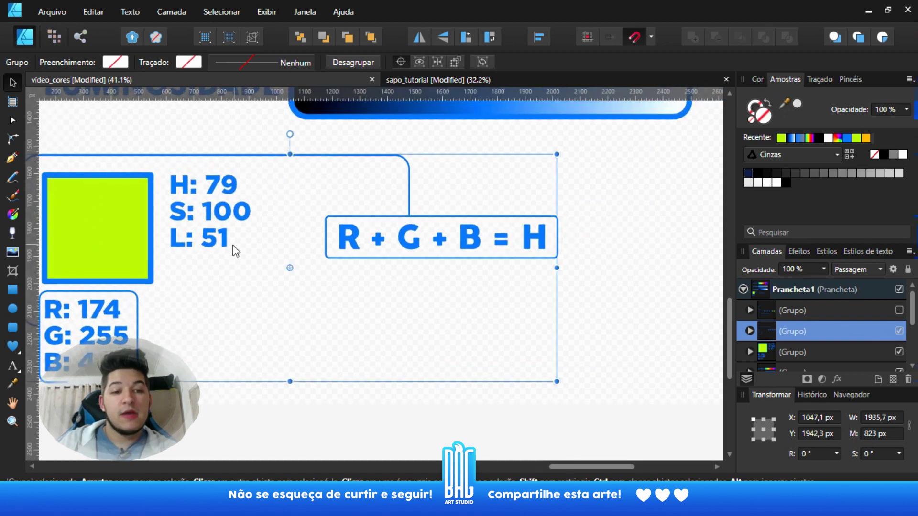
# Make the hidden first group visible, with the HSL values frame and the H + S + L = cor formula
pyautogui.hscroll(-3, 558, 293)
pyautogui.click(899, 311)
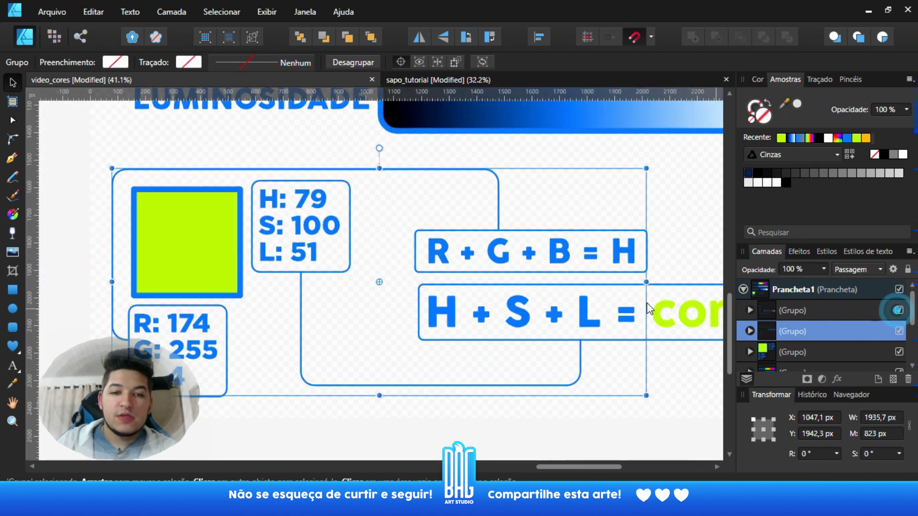
pyautogui.hscroll(2, 277, 220)
pyautogui.hscroll(6, 378, 248)
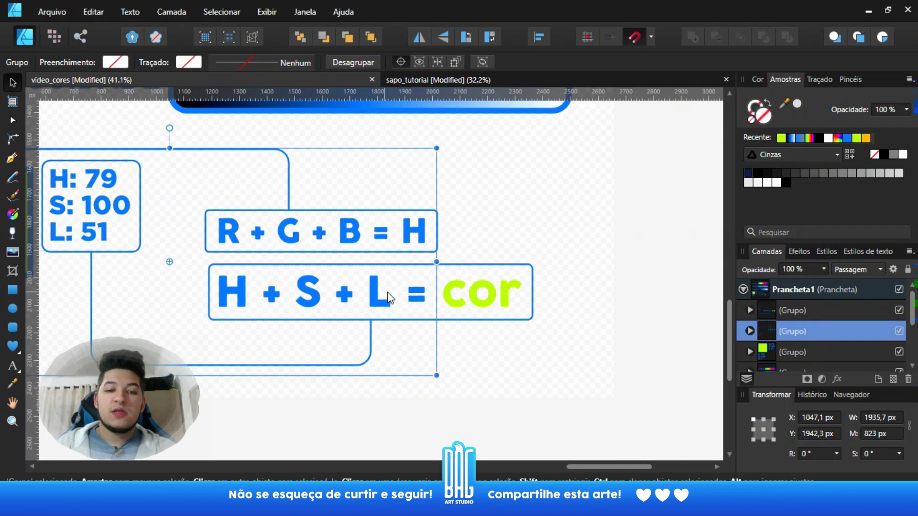
# Examine how the framed HSL and RGB values relate to the R + G + B = H and H + S + L = cor formulas
pyautogui.hscroll(-1, 317, 298)
pyautogui.scroll(1, 317, 297)
pyautogui.hscroll(-1, 506, 319)
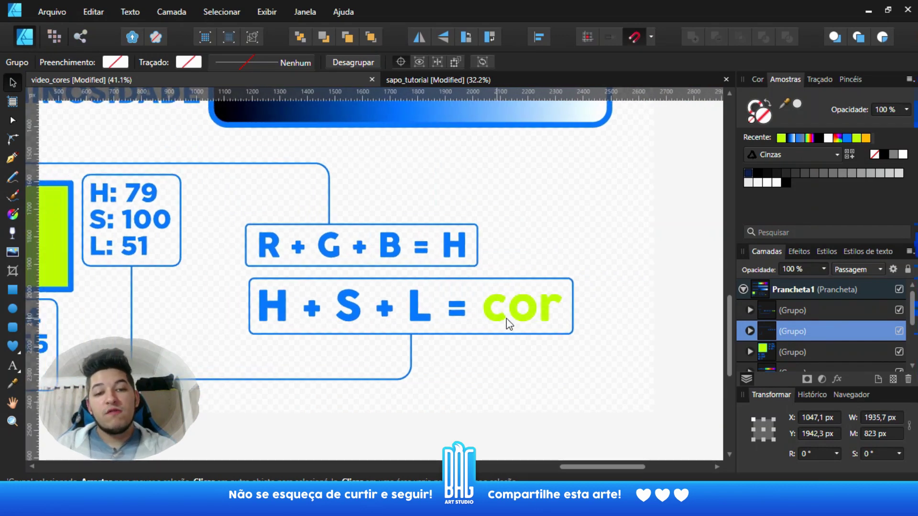
pyautogui.scroll(1, 340, 258)
pyautogui.hscroll(-3, 339, 258)
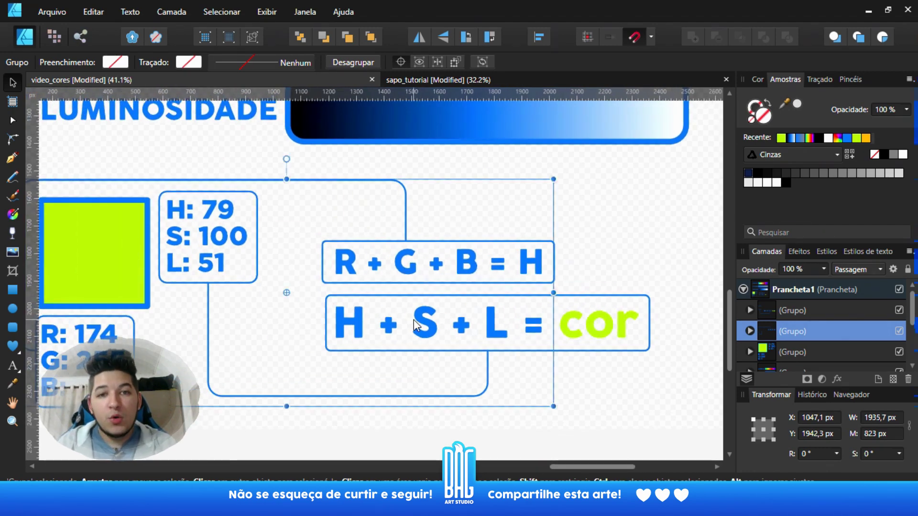
pyautogui.keyDown('ctrl'); pyautogui.scroll(-3, 414, 319); pyautogui.keyUp('ctrl')
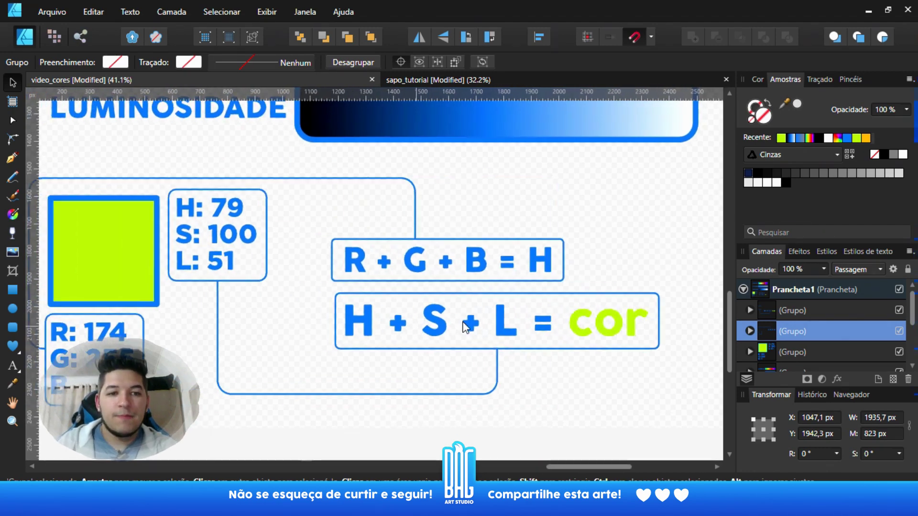
pyautogui.keyDown('ctrl'); pyautogui.scroll(1, 345, 308); pyautogui.keyUp('ctrl')
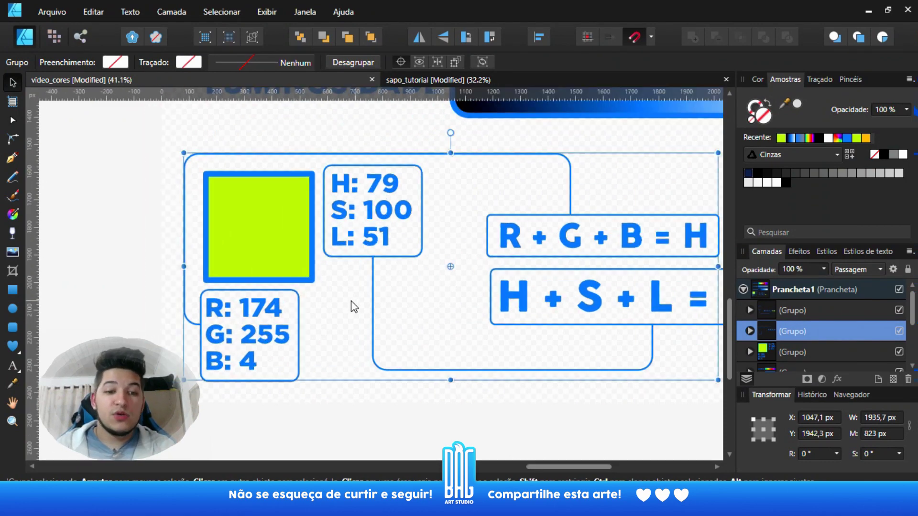
pyautogui.scroll(1, 354, 306)
pyautogui.hscroll(5, 287, 313)
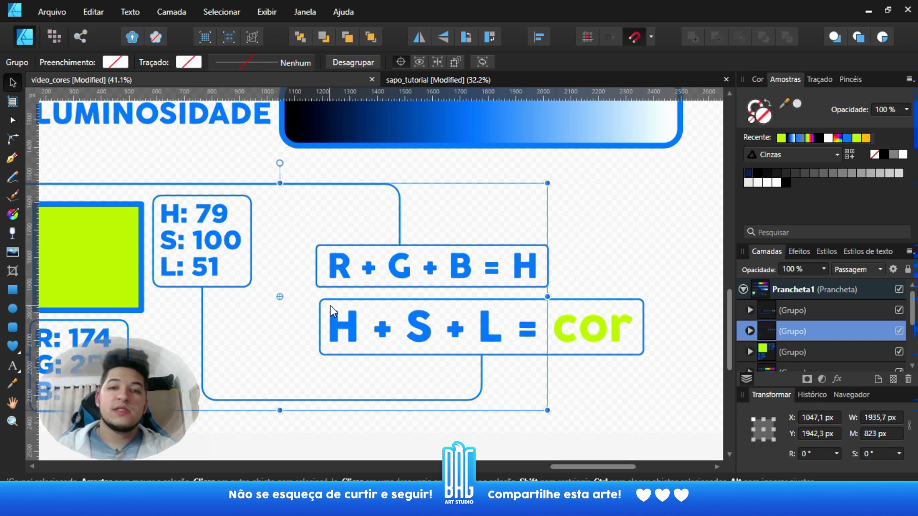
# Select the lime-green square, open its fill in the colour picker, and shift the hue to red (#FF042B)
pyautogui.keyDown('ctrl'); pyautogui.scroll(-4, 435, 287); pyautogui.keyUp('ctrl')
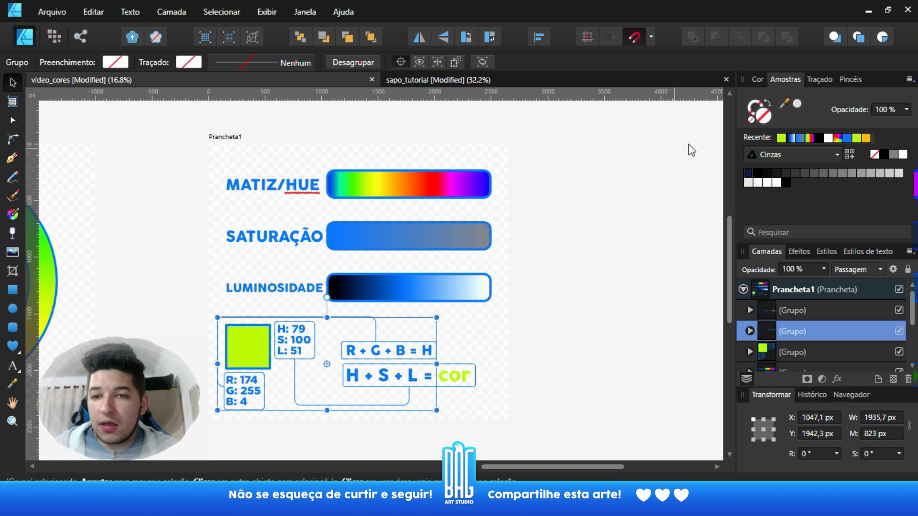
pyautogui.click(261, 350)
pyautogui.doubleClick(260, 351)
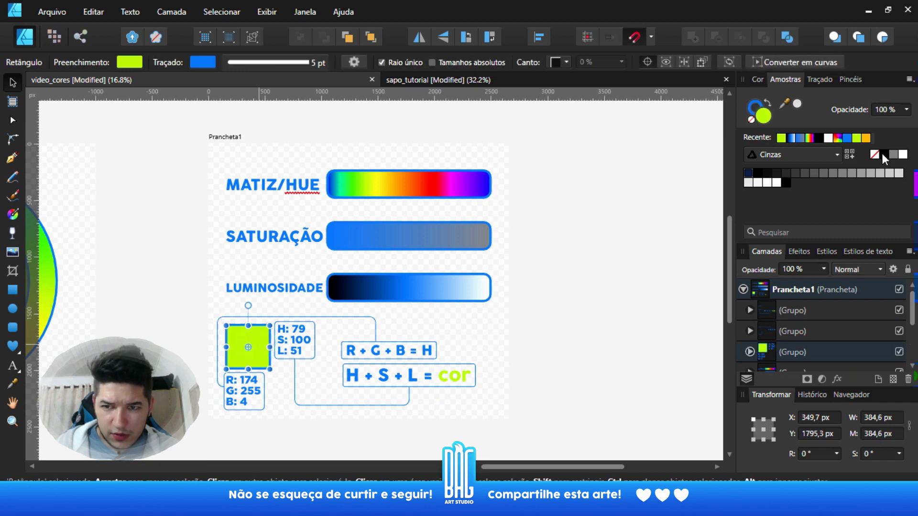
pyautogui.doubleClick(764, 116)
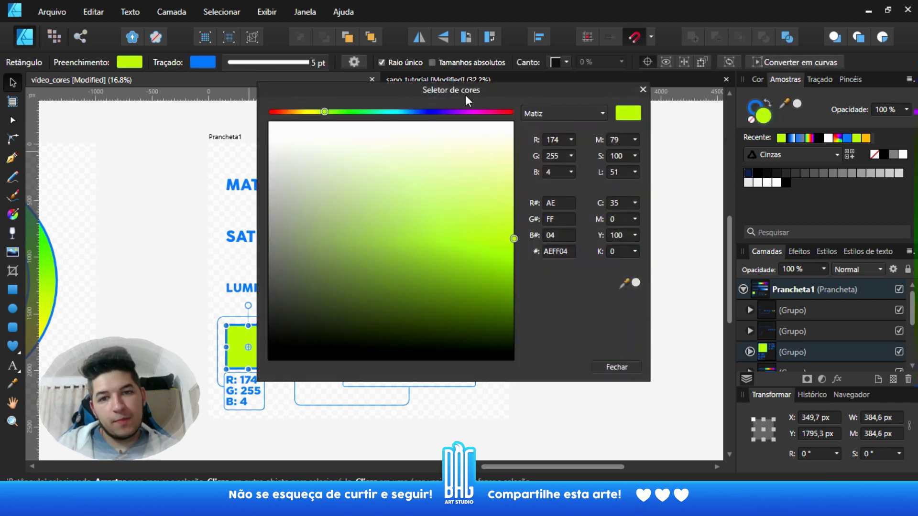
pyautogui.moveTo(466, 95); pyautogui.dragTo(569, 140)
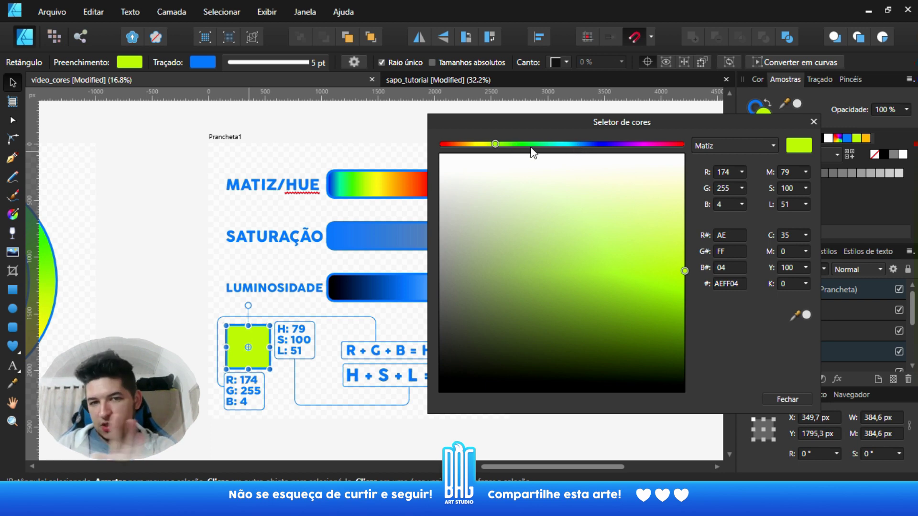
pyautogui.moveTo(532, 153); pyautogui.dragTo(685, 167)
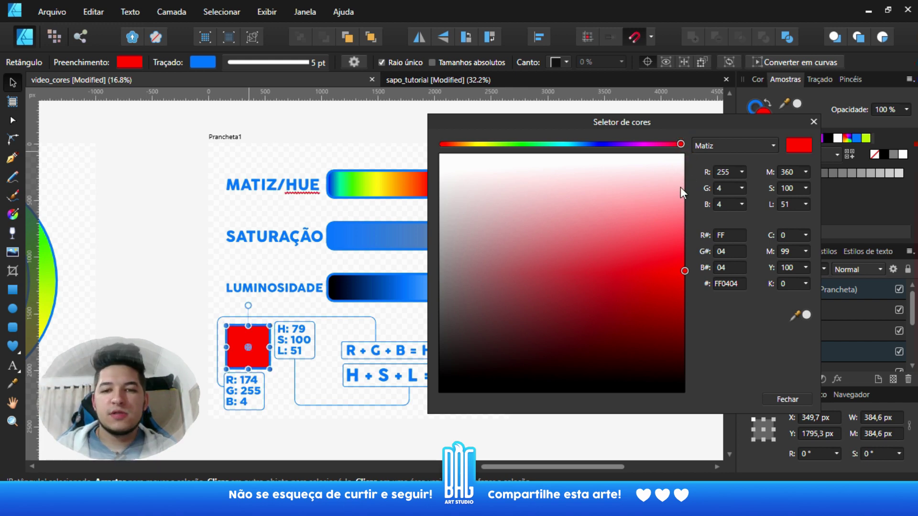
pyautogui.moveTo(650, 143); pyautogui.dragTo(678, 159)
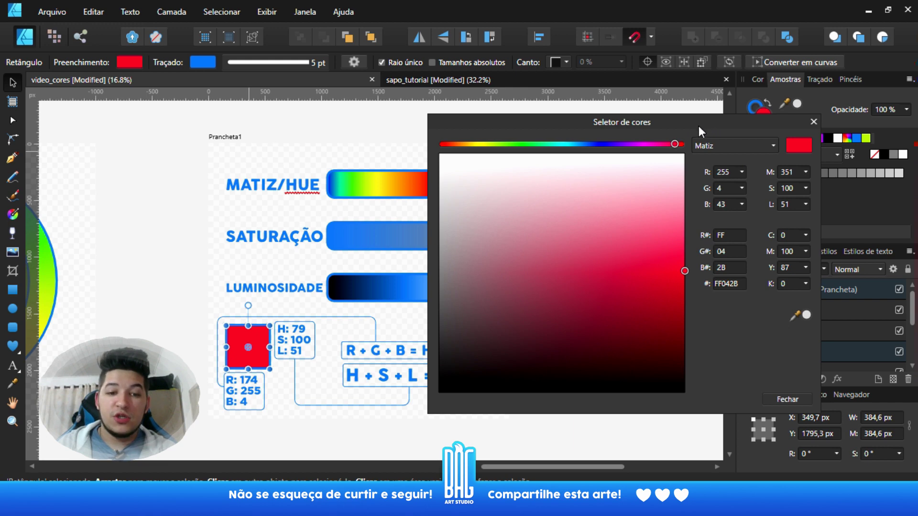
# Try hue 0 on the square's fill, set the hue to 350 (#FF042F), and compare it with the chromatic circle
pyautogui.moveTo(667, 122); pyautogui.dragTo(595, 134)
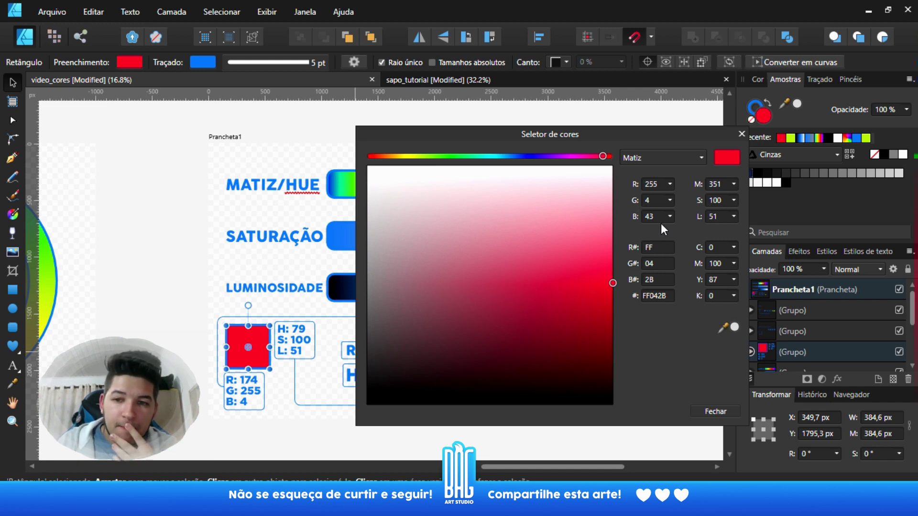
pyautogui.moveTo(670, 136)
pyautogui.mouseDown()
pyautogui.moveTo(764, 142)
pyautogui.moveTo(770, 85)
pyautogui.moveTo(748, 105)
pyautogui.moveTo(681, 124)
pyautogui.mouseUp()
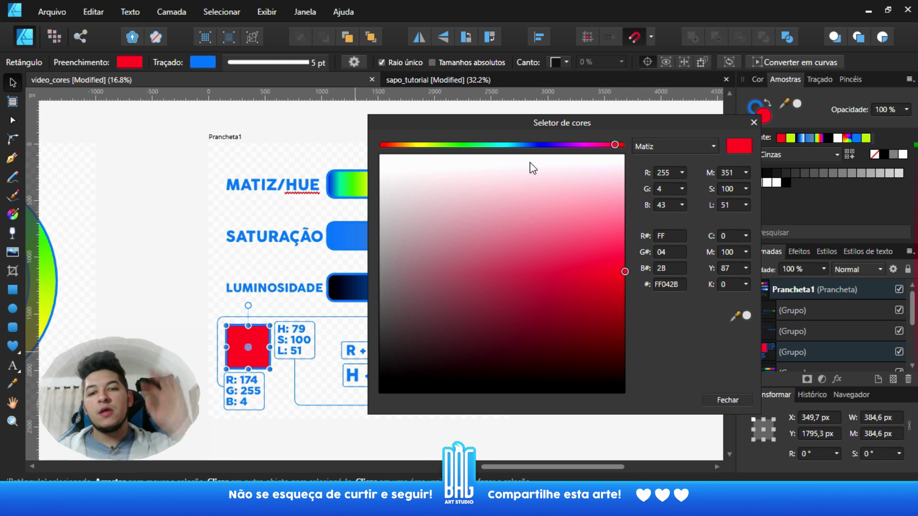
pyautogui.moveTo(382, 144); pyautogui.dragTo(372, 151)
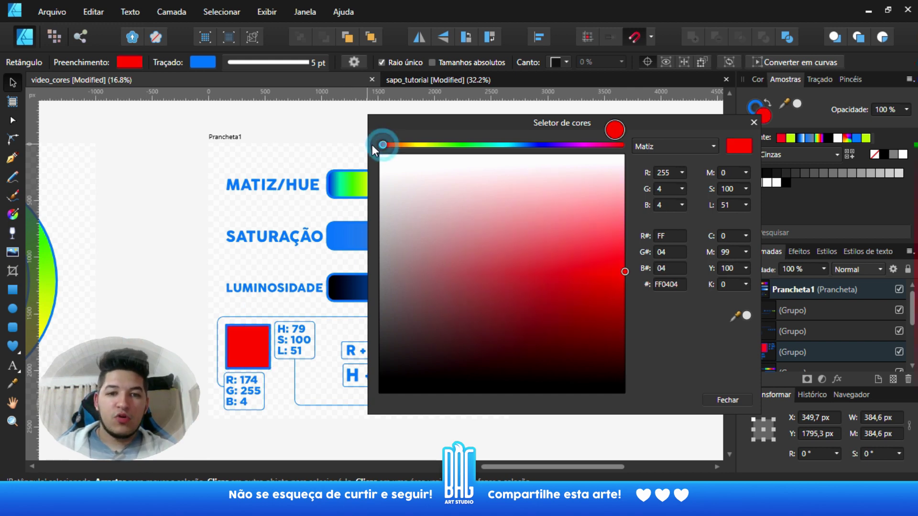
pyautogui.moveTo(571, 144); pyautogui.dragTo(614, 152)
pyautogui.hscroll(-6, 180, 236)
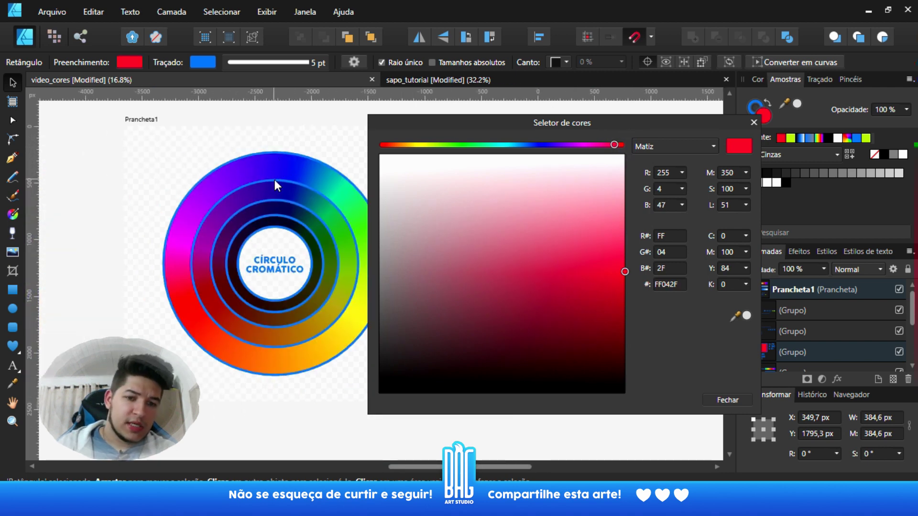
pyautogui.hscroll(8, 287, 220)
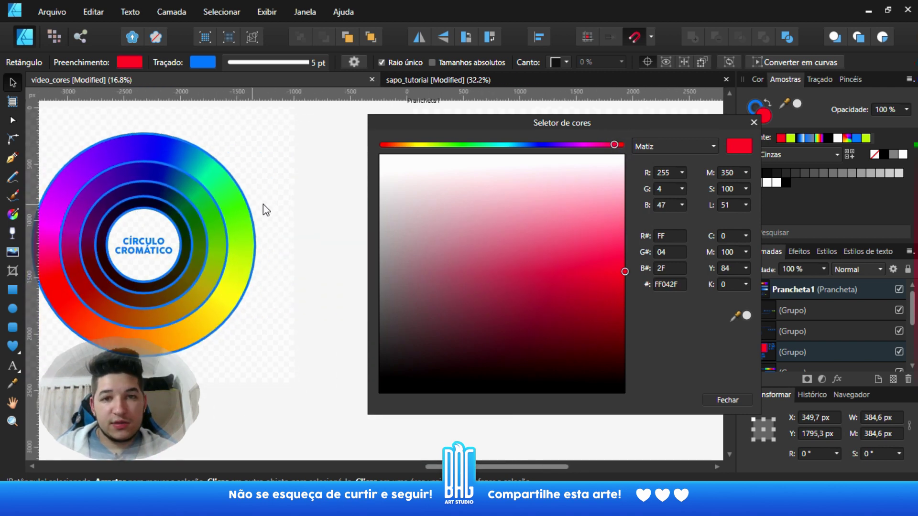
pyautogui.hscroll(2, 244, 218)
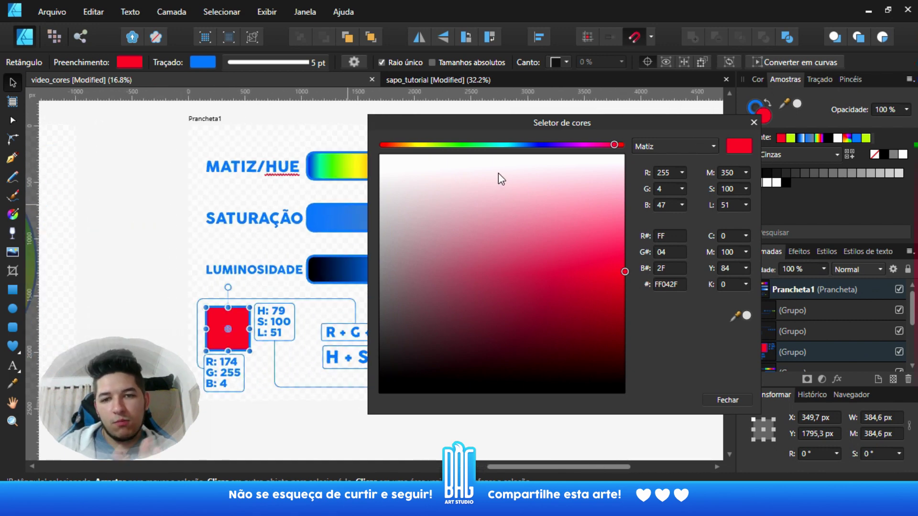
# Set the square's fill to luminosity 54 and hue 339, keeping saturation at 100, and close the colour picker
pyautogui.click(743, 188)
pyautogui.click(749, 202)
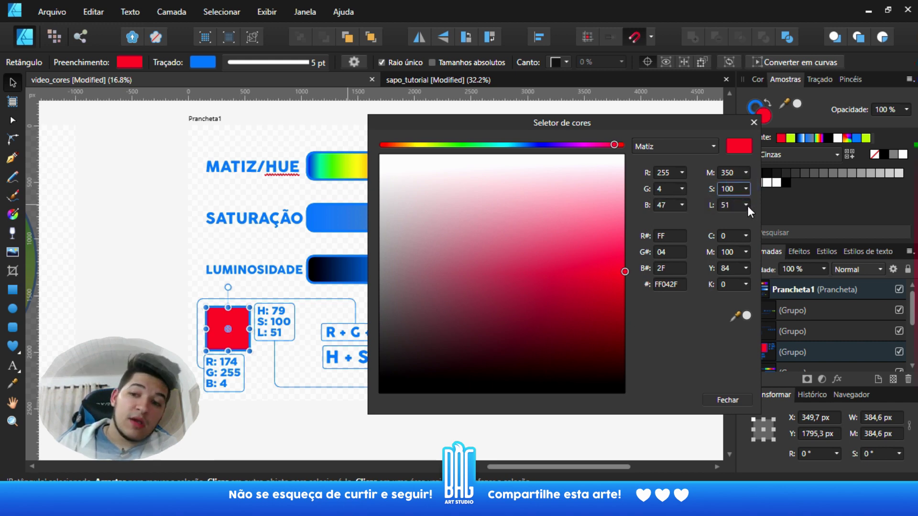
pyautogui.click(748, 205)
pyautogui.moveTo(748, 215)
pyautogui.mouseDown()
pyautogui.moveTo(714, 227)
pyautogui.moveTo(779, 228)
pyautogui.moveTo(750, 228)
pyautogui.moveTo(745, 203)
pyautogui.moveTo(645, 208)
pyautogui.moveTo(759, 208)
pyautogui.mouseUp()
pyautogui.click(747, 190)
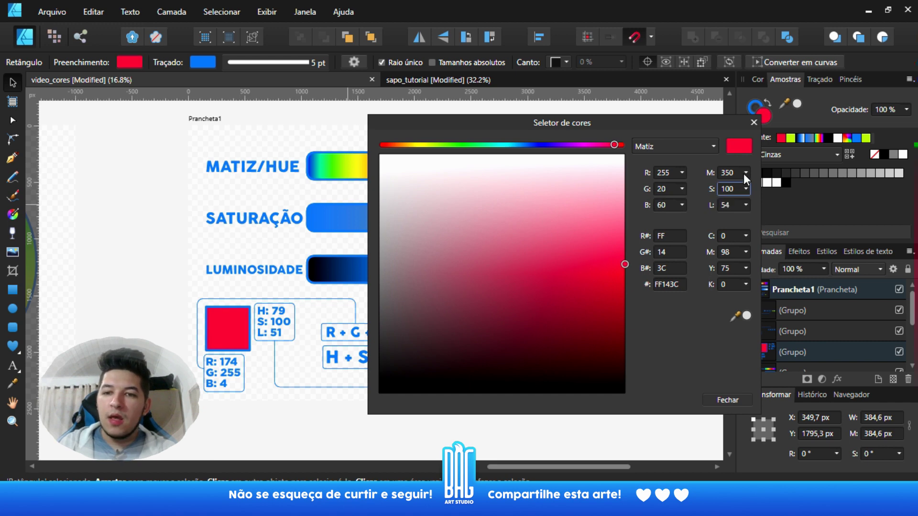
pyautogui.moveTo(744, 173)
pyautogui.mouseDown()
pyautogui.moveTo(745, 184)
pyautogui.moveTo(708, 195)
pyautogui.moveTo(748, 188)
pyautogui.mouseUp()
pyautogui.click(754, 122)
# Compare the pink square and the hue, saturation and luminosity bars with the chromatic circle on the neighbouring artboard
pyautogui.hscroll(-2, 493, 293)
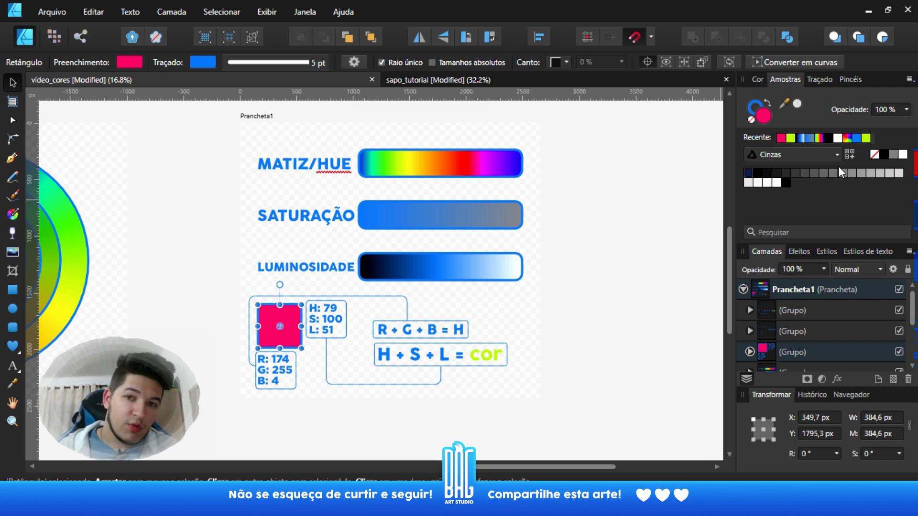
pyautogui.scroll(-3, 359, 263)
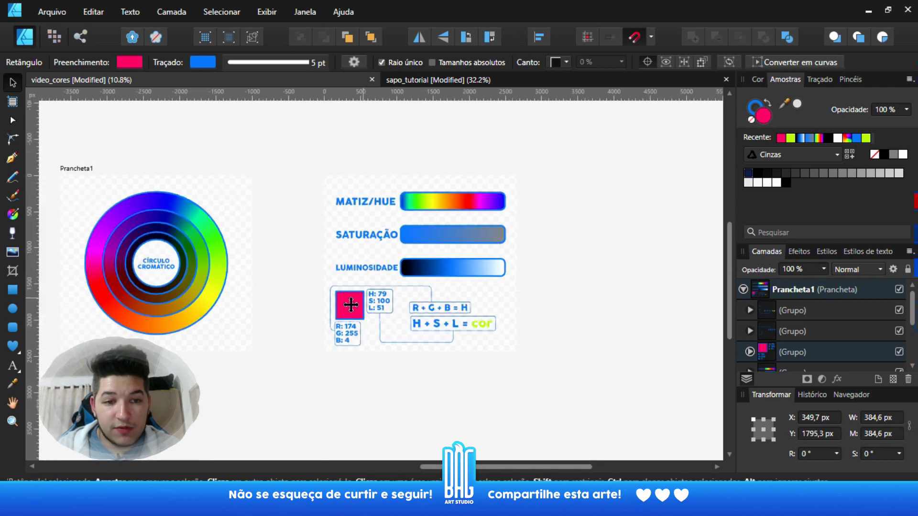
pyautogui.moveTo(351, 305); pyautogui.dragTo(447, 301)
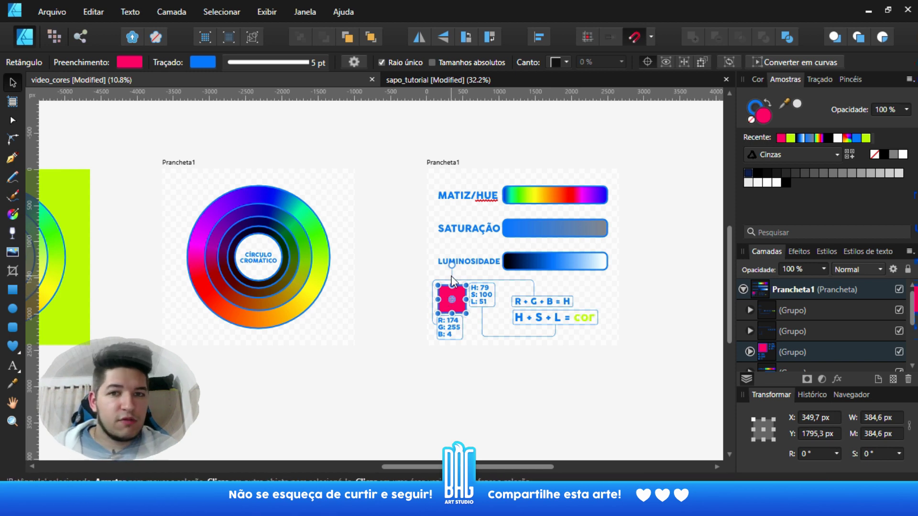
pyautogui.scroll(1, 366, 352)
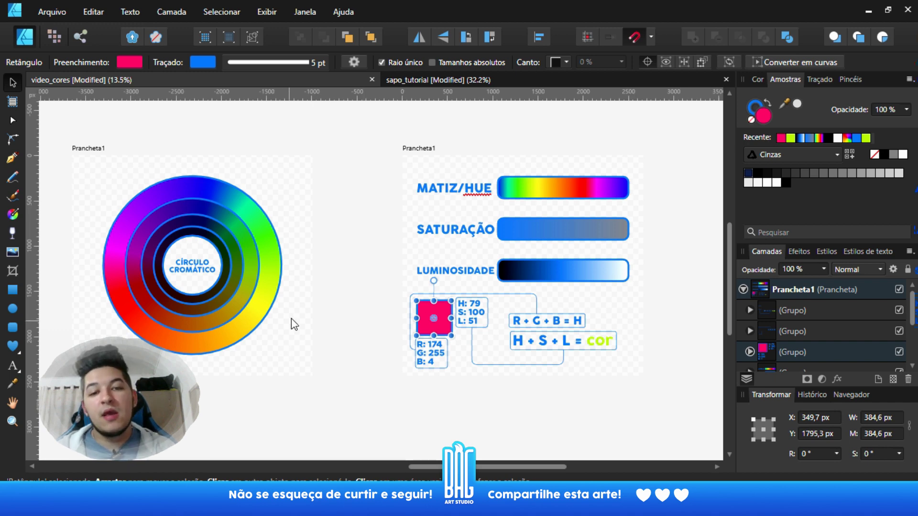
pyautogui.moveTo(294, 322); pyautogui.dragTo(461, 294)
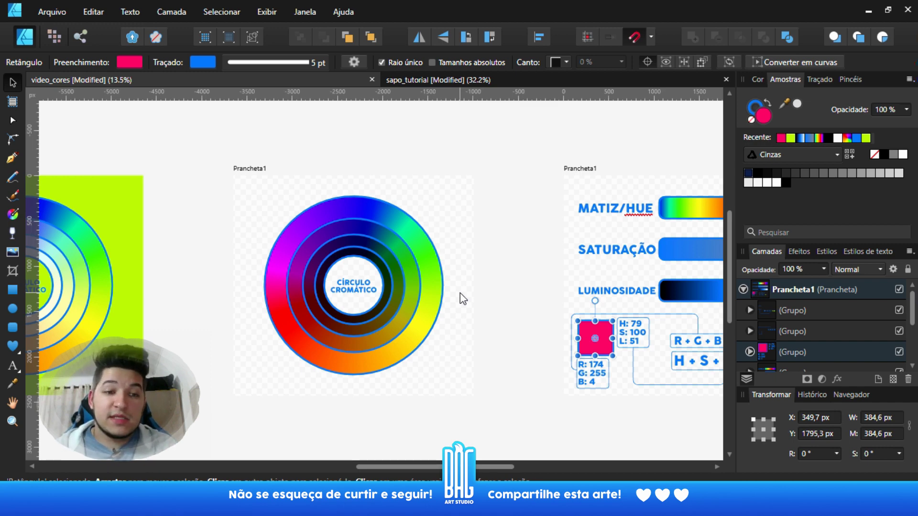
pyautogui.moveTo(420, 318); pyautogui.dragTo(338, 322)
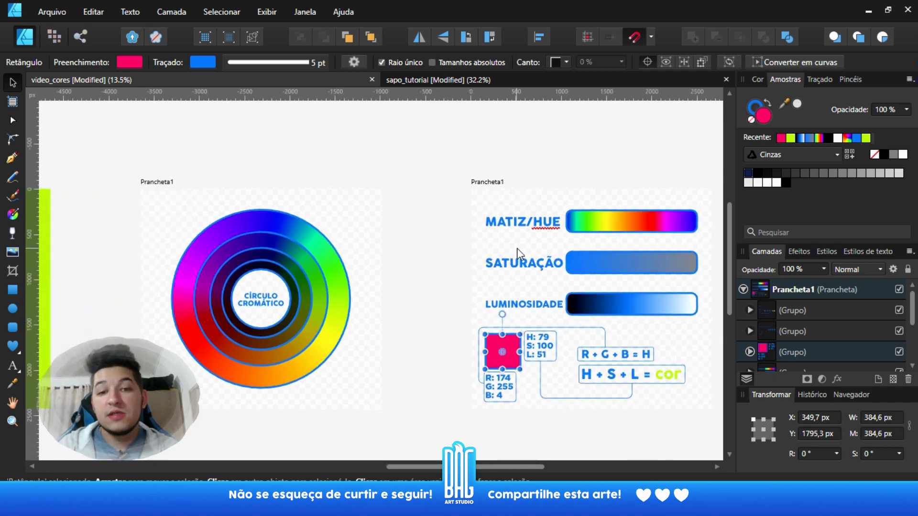
# Switch the square's fill colour controls from HSL to LAB sliders and deselect the square
pyautogui.click(132, 65)
pyautogui.click(133, 66)
pyautogui.click(133, 66)
pyautogui.click(96, 110)
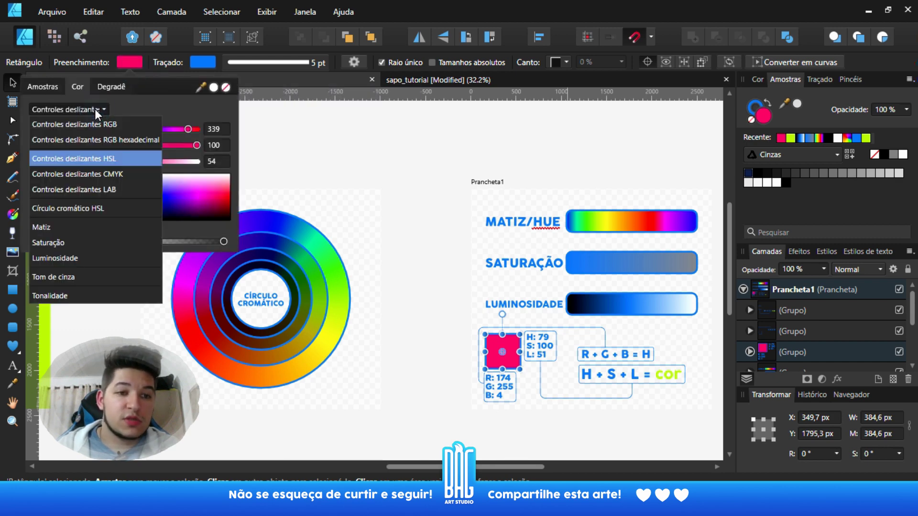
pyautogui.click(85, 189)
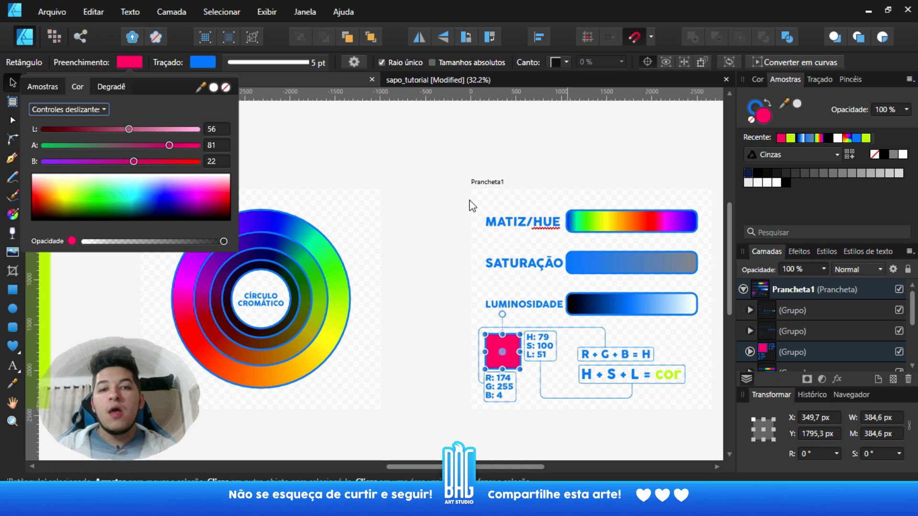
pyautogui.click(435, 188)
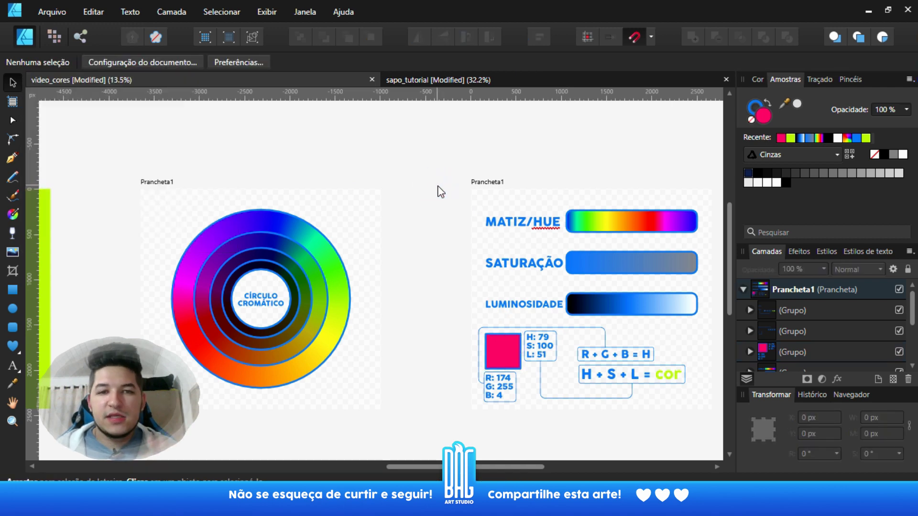